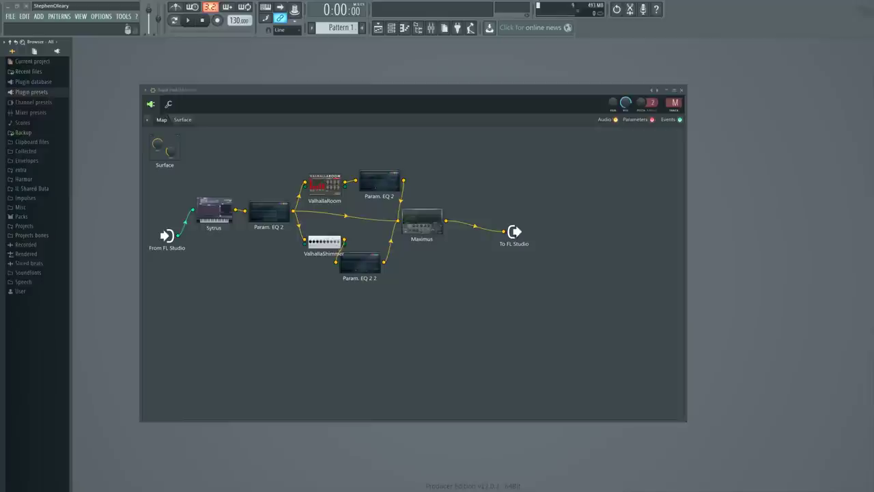
Shrink the Supa Pad Patcher window to fit closer around its plugin map and centre it in the workspace
drag(483, 94, 509, 93)
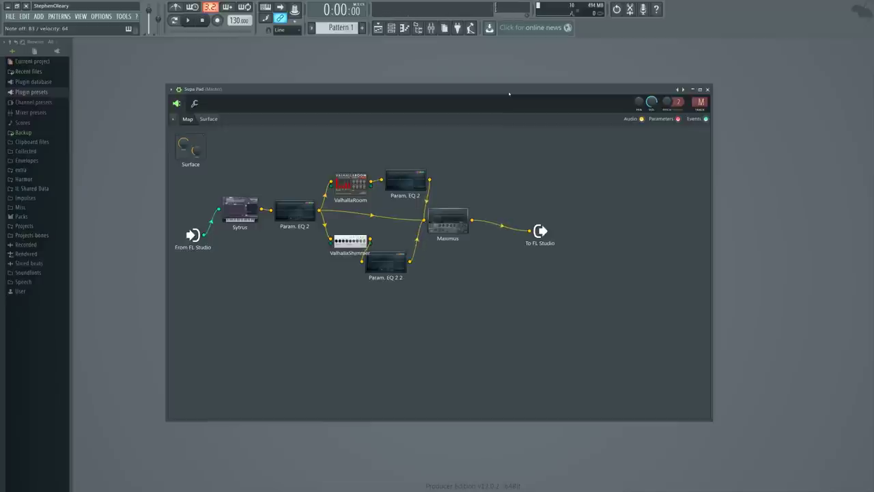
drag(491, 91, 493, 90)
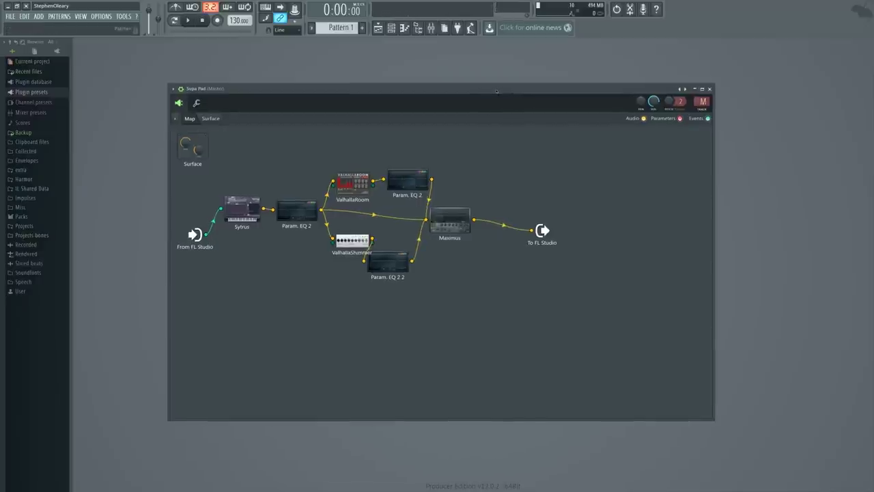
drag(169, 84, 292, 170)
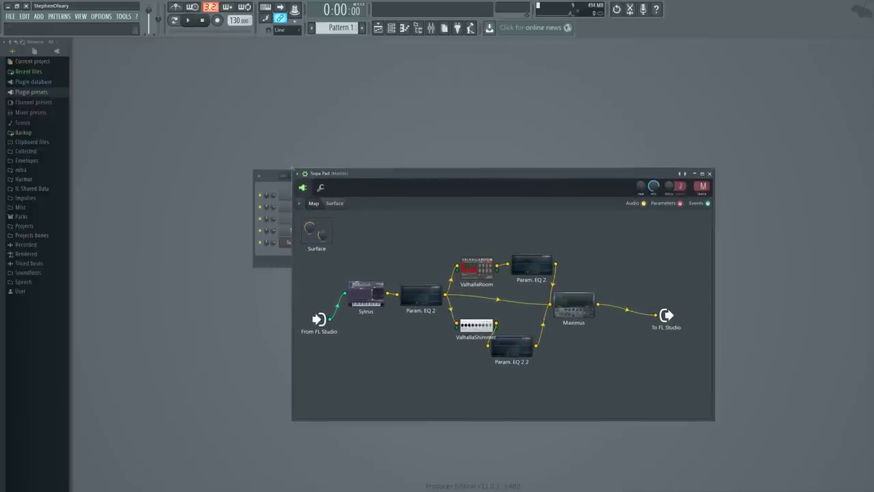
drag(384, 176, 315, 137)
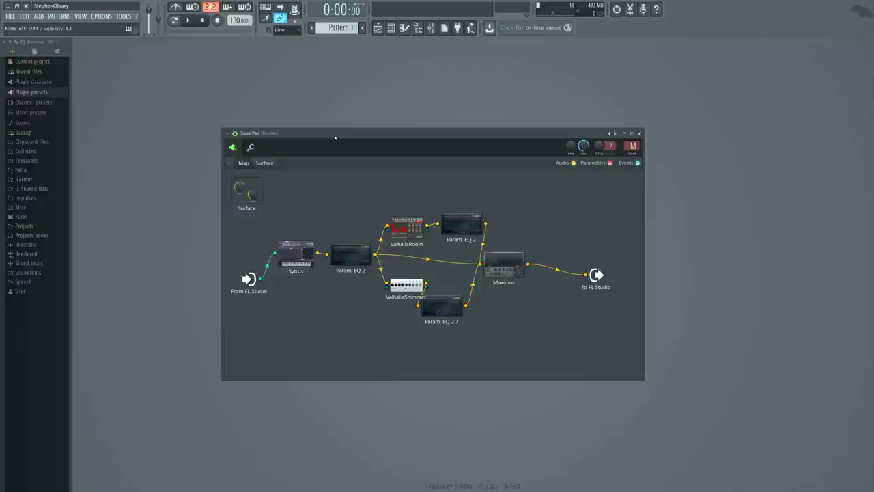
Open Sytrus from the Patcher map, look through its Pad presets without loading one, and close it
click(307, 247)
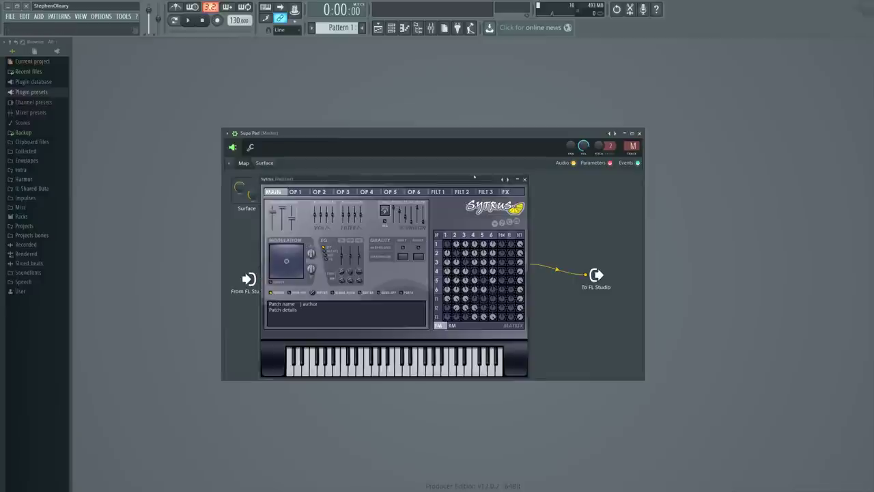
click(505, 178)
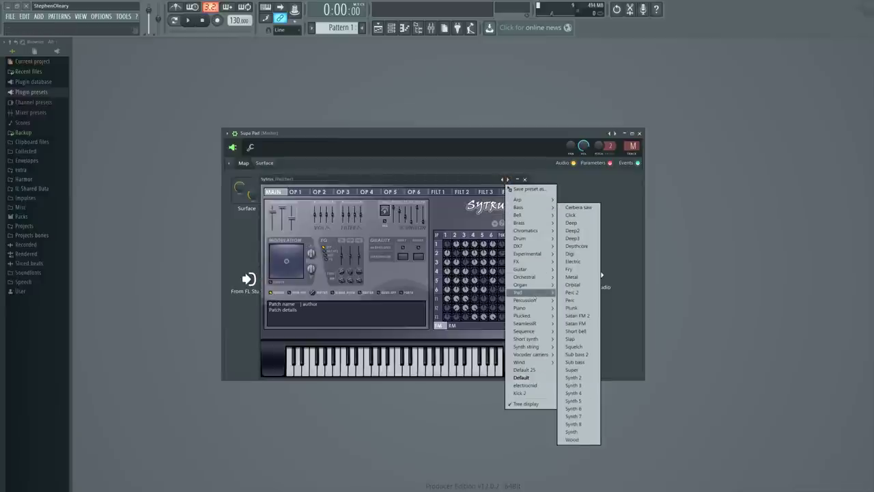
mouse_move(535, 294)
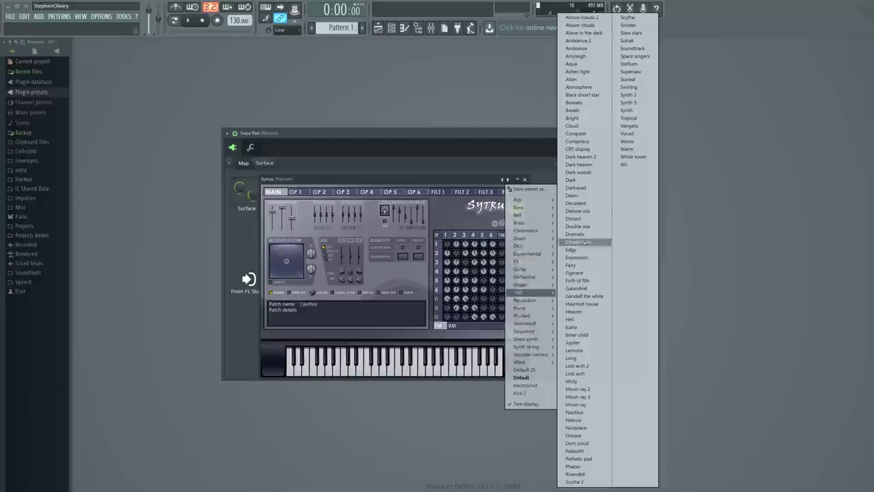
click(465, 179)
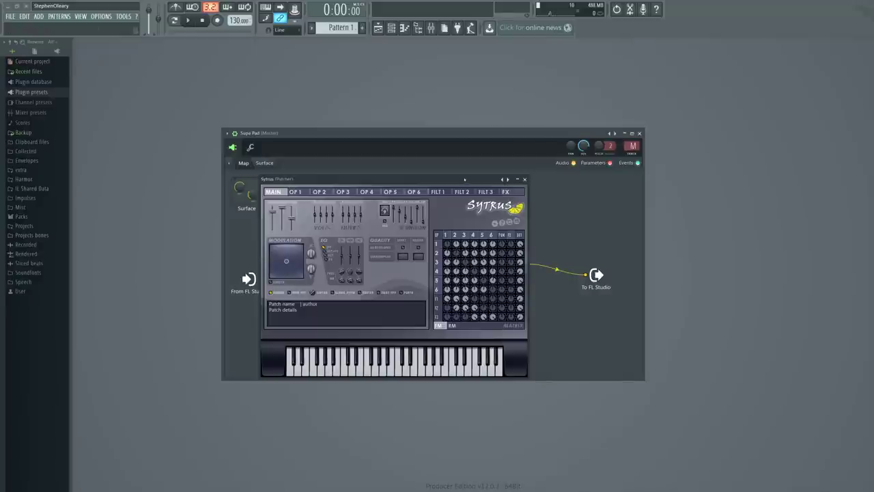
click(524, 179)
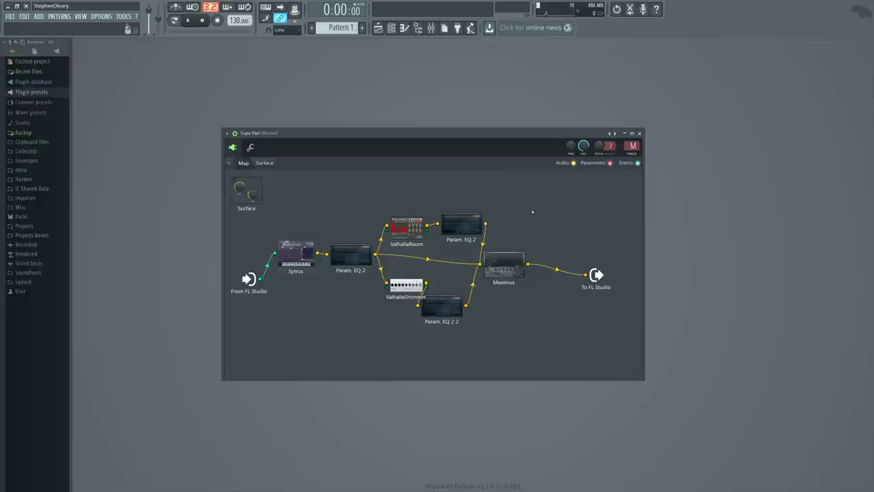
Shift the ValhallaRoom and ValhallaShimmer modules slightly upward and away from their following EQs in the Patcher map
drag(400, 230, 397, 226)
drag(406, 285, 403, 281)
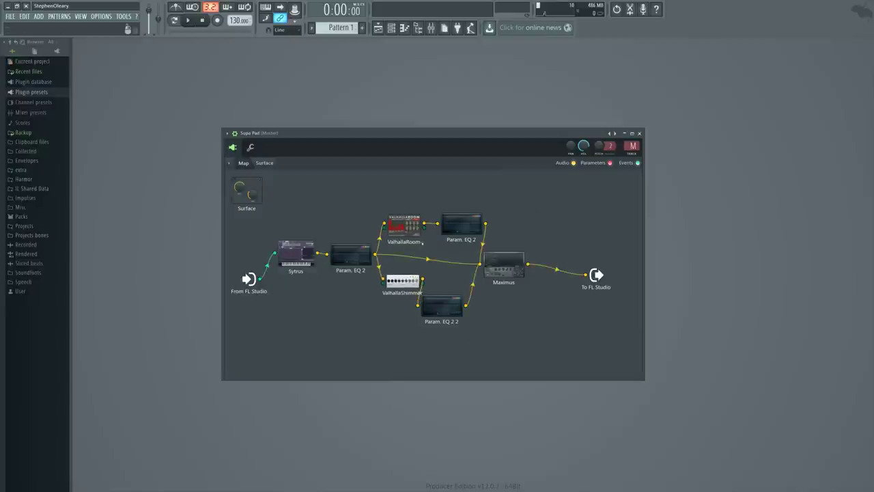
drag(404, 225, 404, 220)
drag(402, 280, 402, 276)
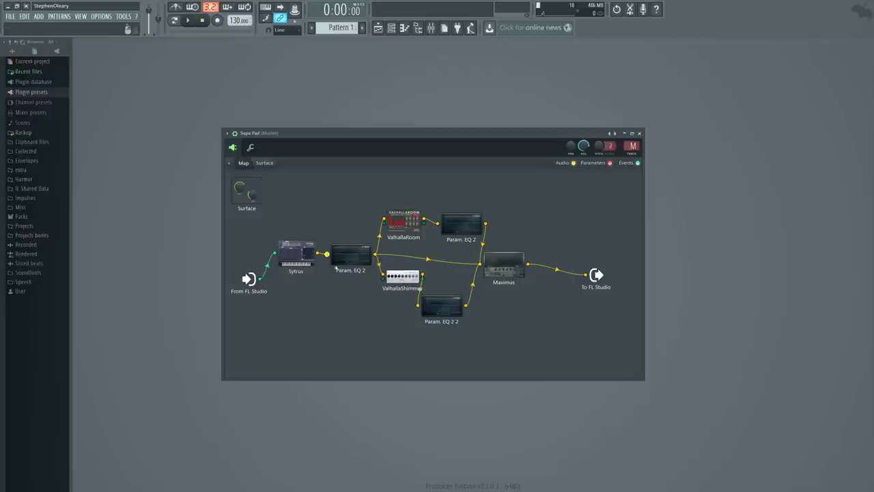
Reopen Sytrus and examine the volume envelopes and waveforms of operators 1 to 6, ending on operator 2
click(296, 253)
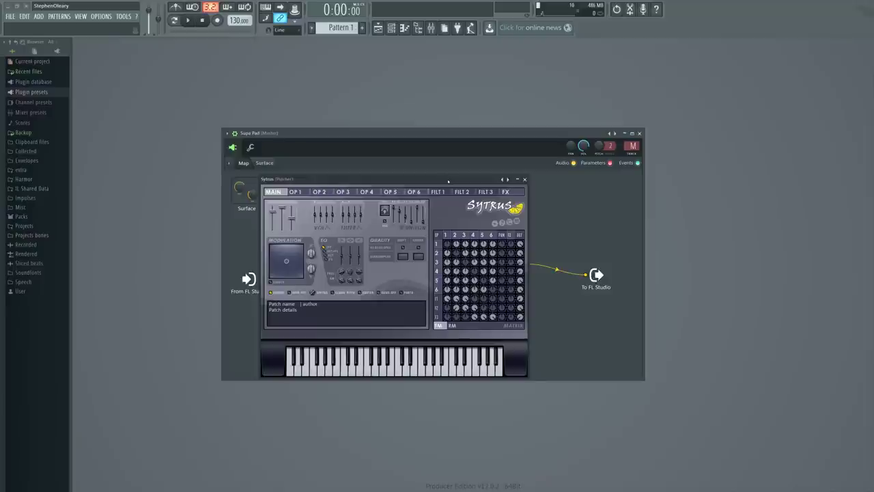
click(455, 234)
click(472, 234)
click(490, 234)
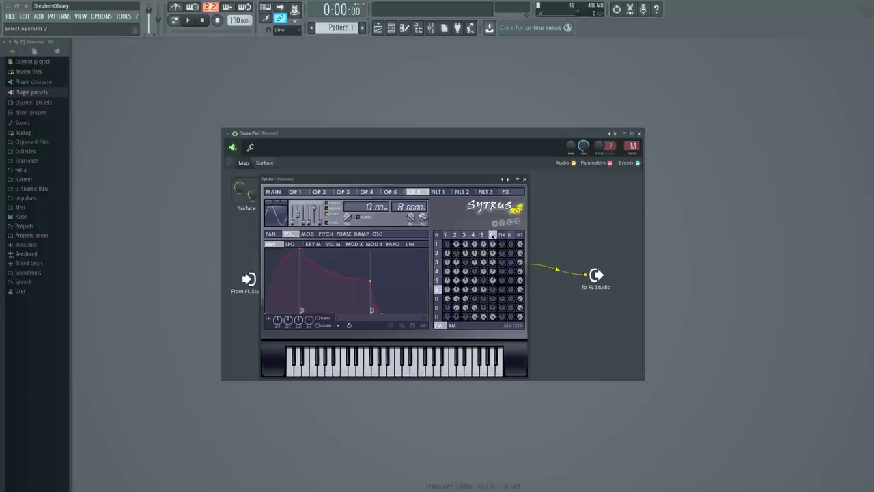
click(482, 234)
click(472, 234)
click(463, 234)
click(455, 234)
click(447, 234)
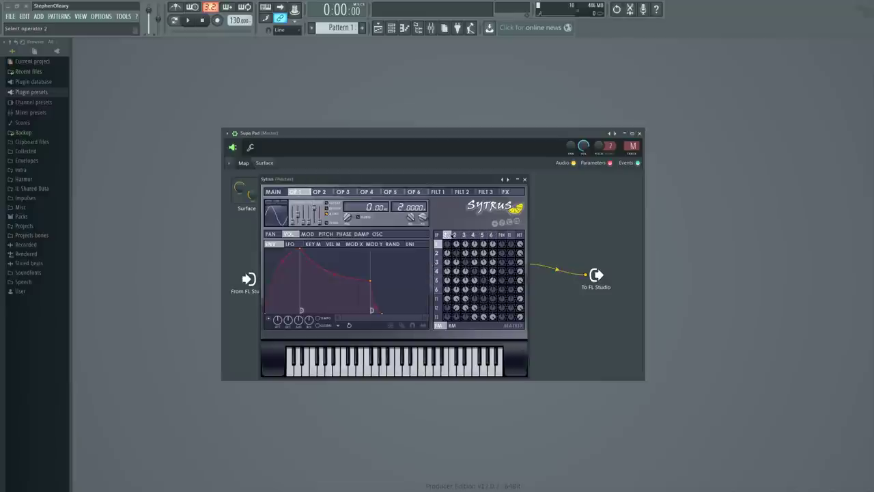
click(454, 234)
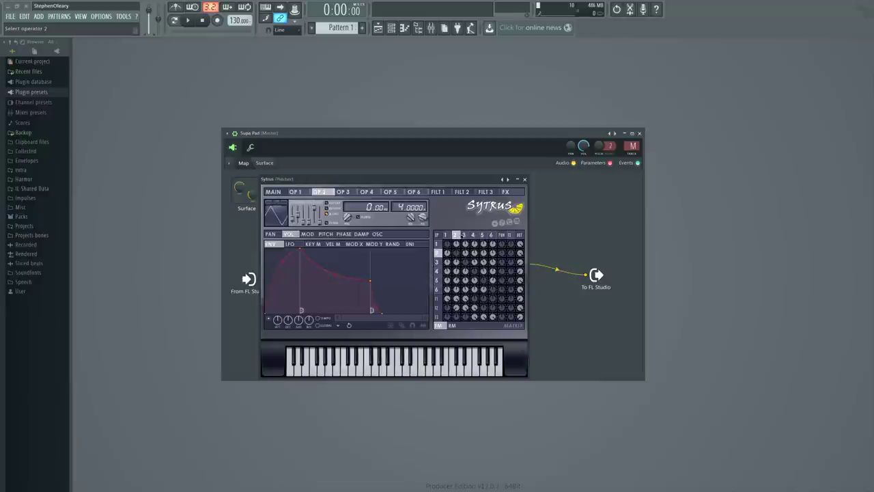
click(463, 234)
click(473, 234)
click(482, 235)
click(490, 234)
click(472, 234)
click(464, 234)
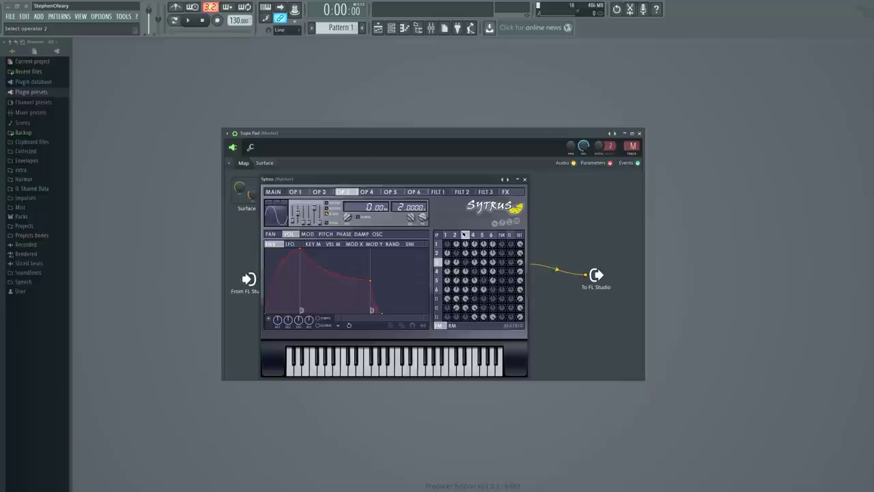
click(455, 234)
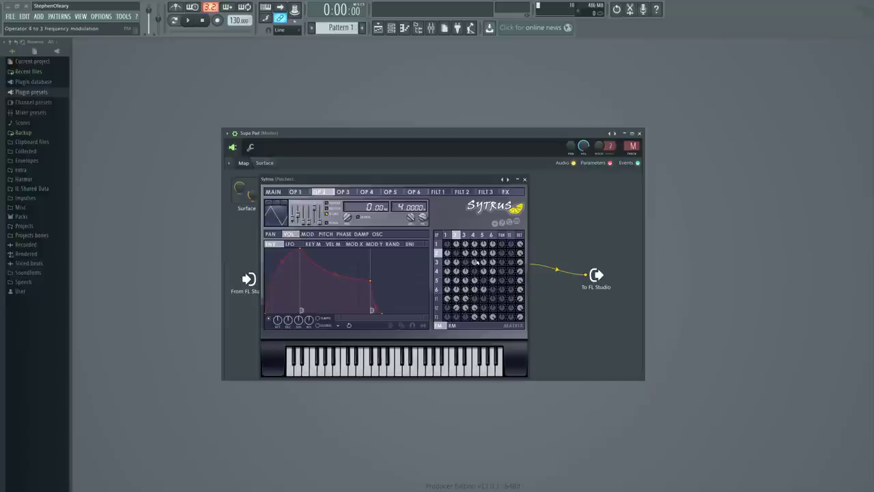
click(463, 235)
click(455, 234)
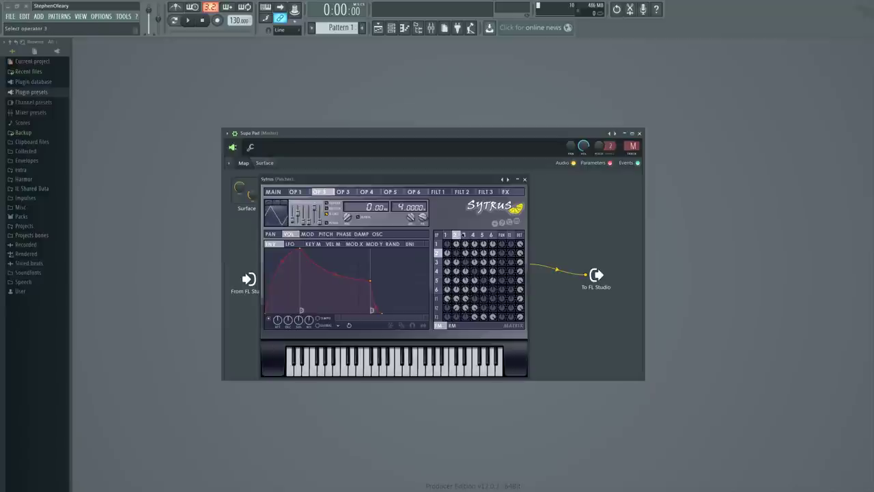
Compare the frequency ratios of operators 1 to 6, return to operator 1 and play a note
click(448, 234)
click(455, 234)
click(464, 234)
click(472, 234)
click(482, 234)
click(492, 234)
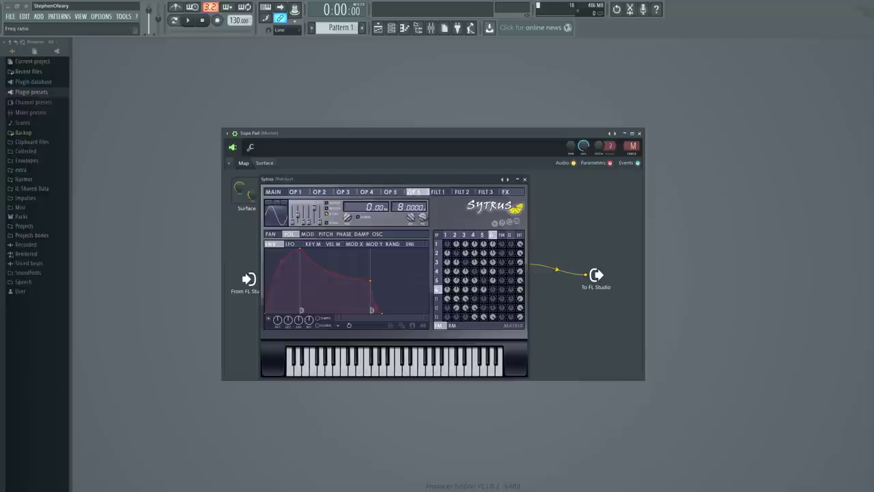
drag(491, 234, 471, 235)
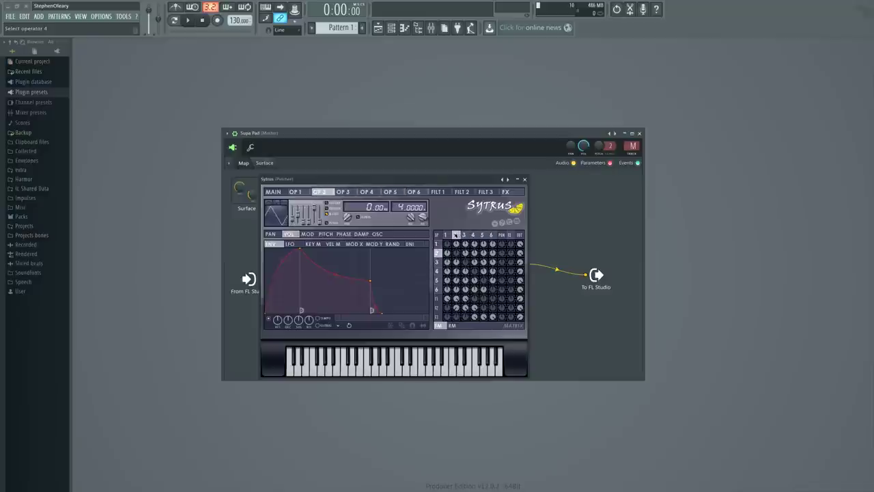
click(447, 235)
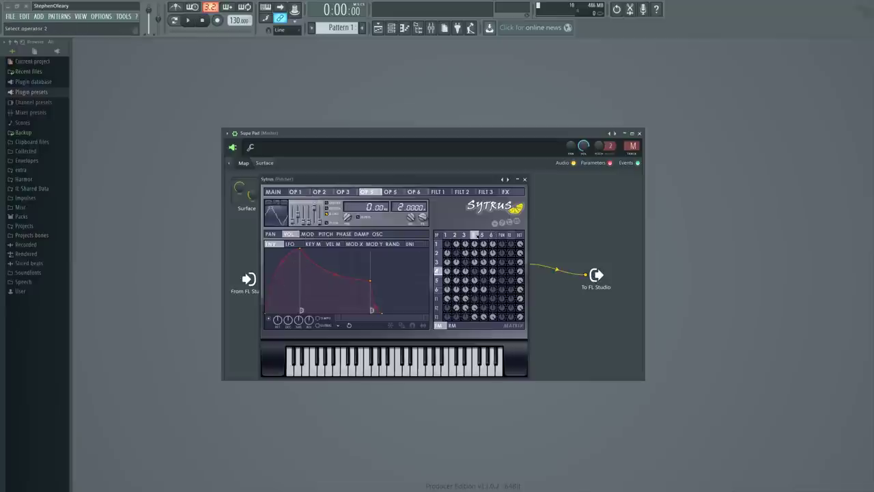
key(x)
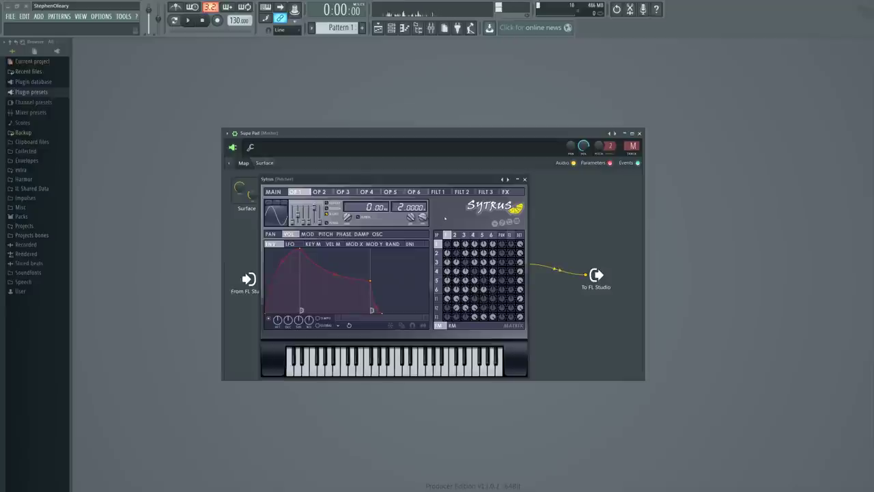
Inspect operator 1's modulation envelope and LFO, and the modulation key mapping of operator 2
click(309, 234)
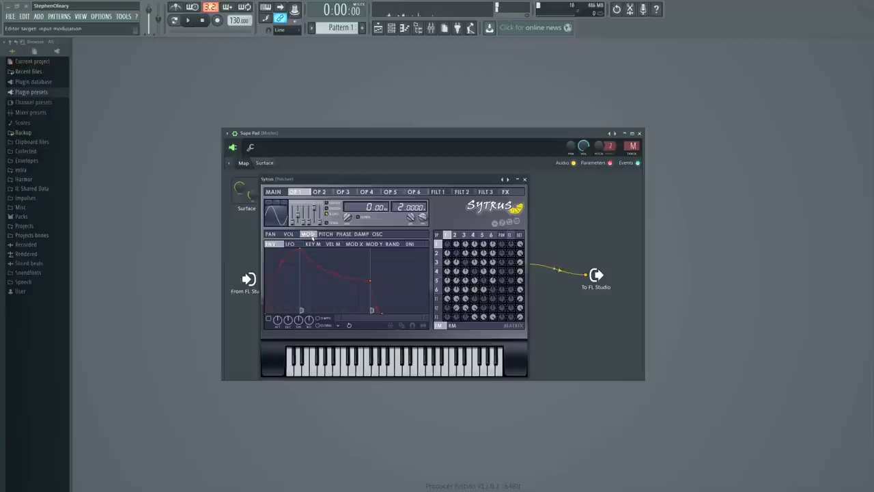
click(293, 244)
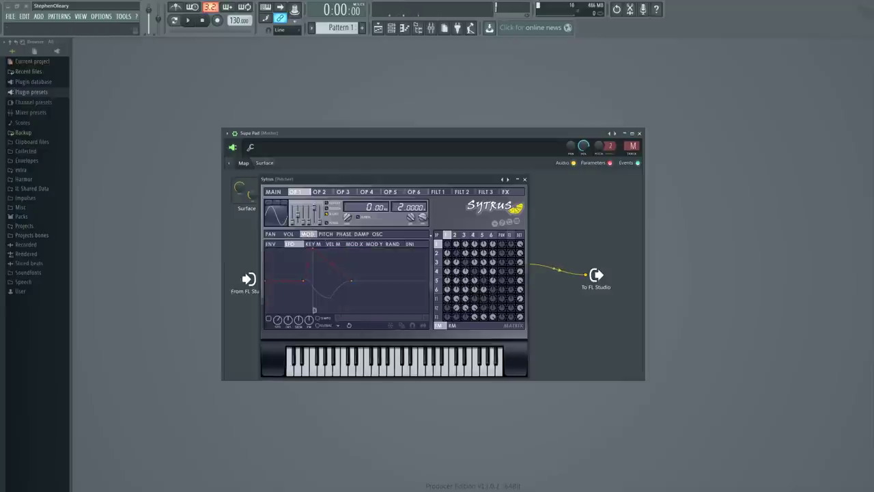
click(455, 235)
click(312, 244)
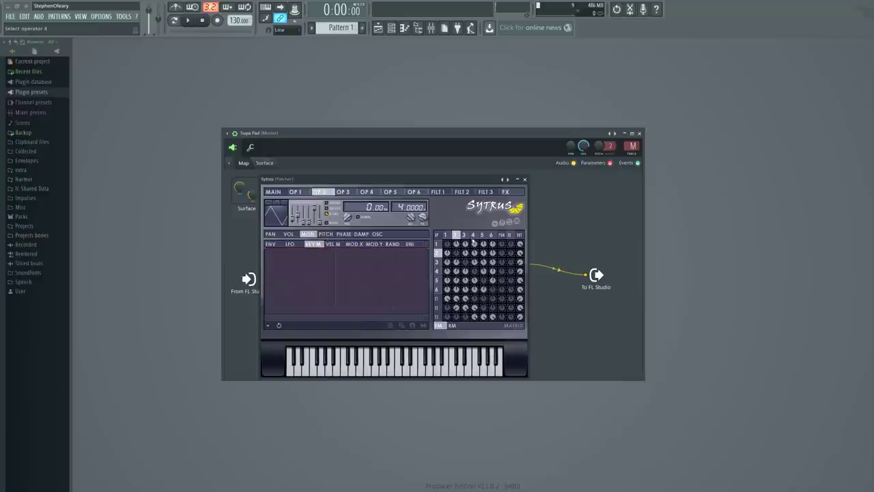
Examine the volume LFO of the operators, starting from operator 3 and ending on operator 1
click(464, 234)
click(293, 244)
click(288, 233)
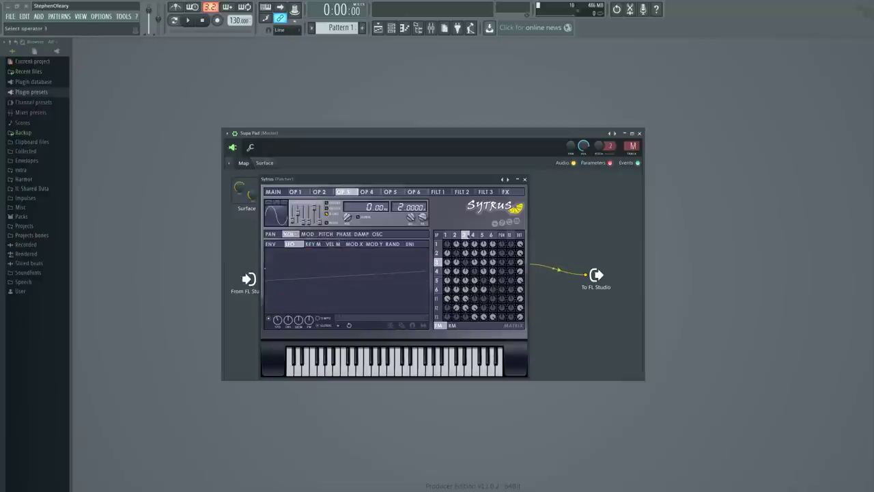
drag(464, 235, 450, 235)
scroll(464, 234, up, 5)
scroll(464, 234, down, 4)
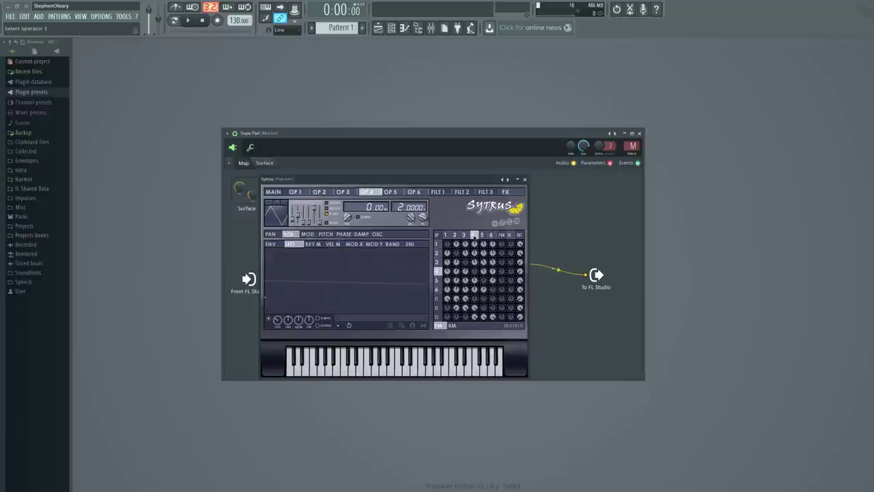
scroll(456, 236, down, 1)
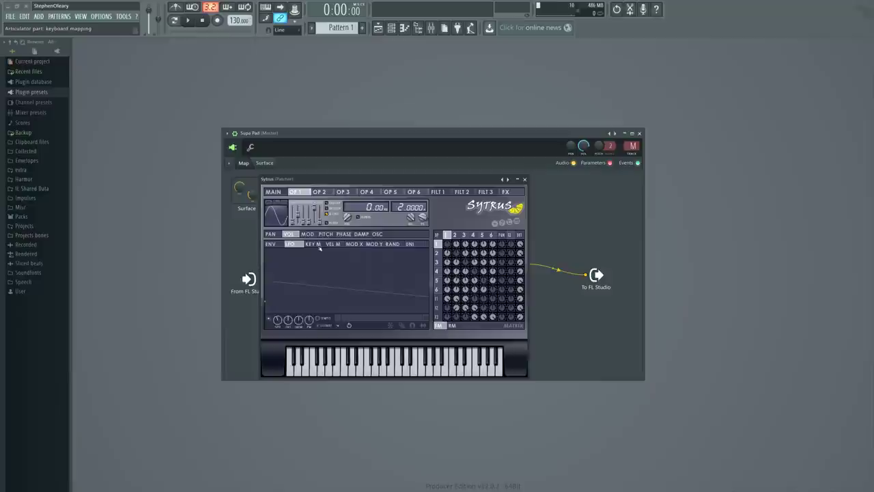
Examine the operators' volume key mapping and velocity mapping, ending on operator 2's key mapping curve
click(312, 244)
scroll(502, 246, up, 4)
scroll(502, 246, down, 2)
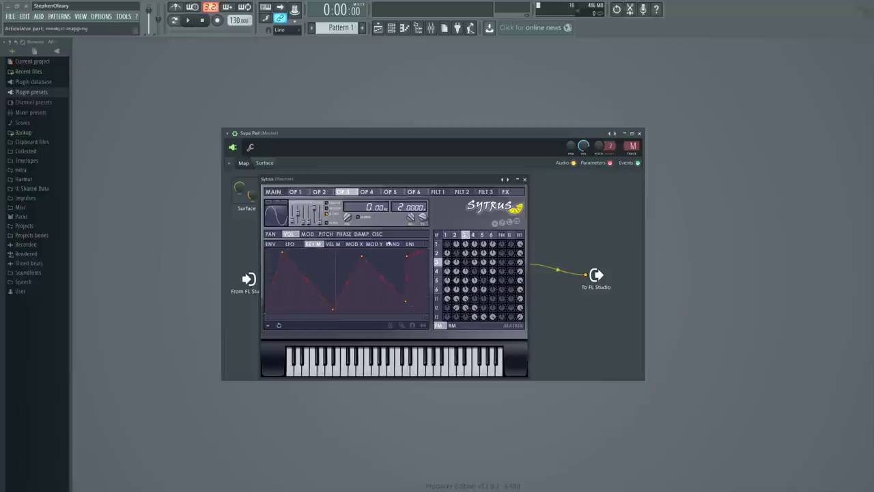
click(335, 245)
scroll(461, 236, up, 2)
click(313, 244)
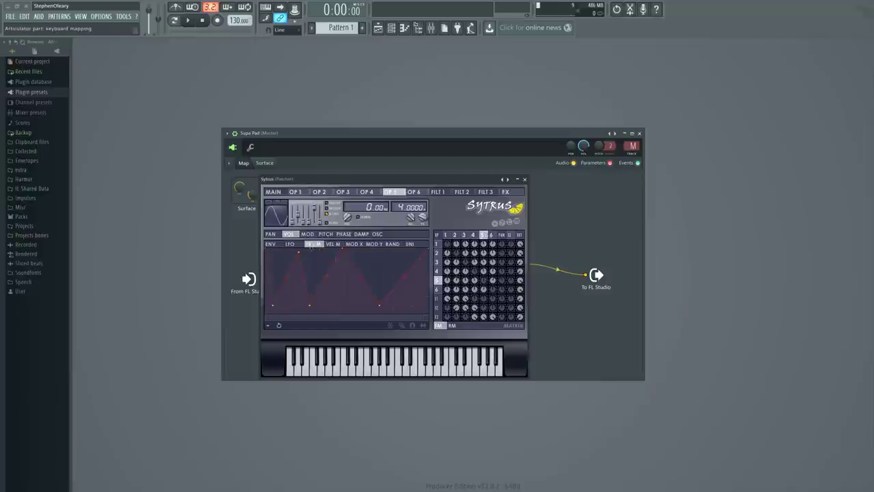
click(466, 237)
click(456, 236)
click(466, 237)
click(476, 237)
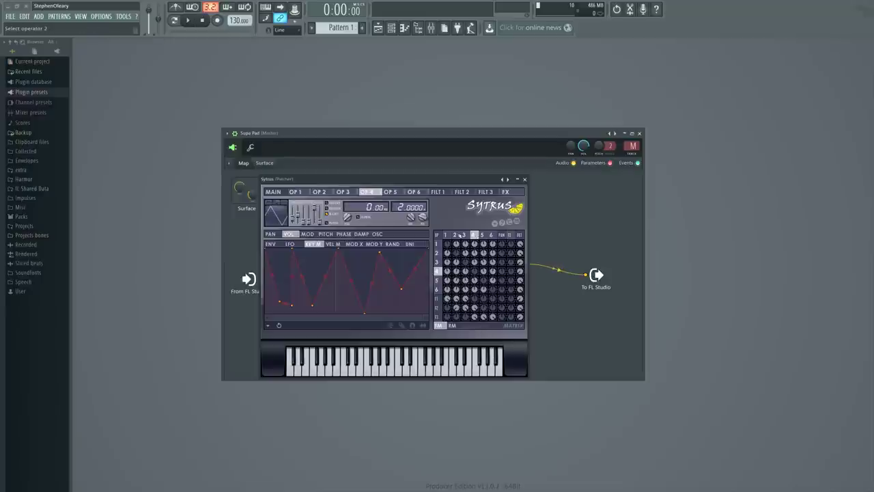
click(455, 234)
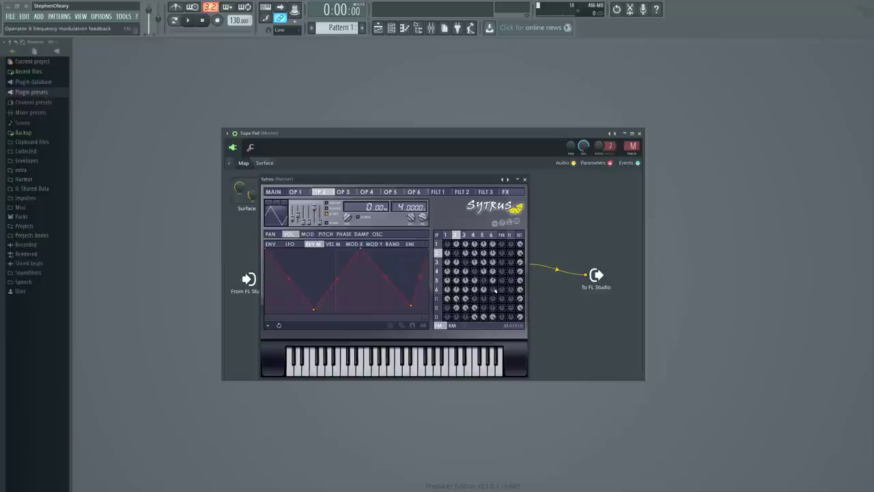
Compare the volume key mapping curves from operator 1 through operator 6 and back to operator 2
click(447, 235)
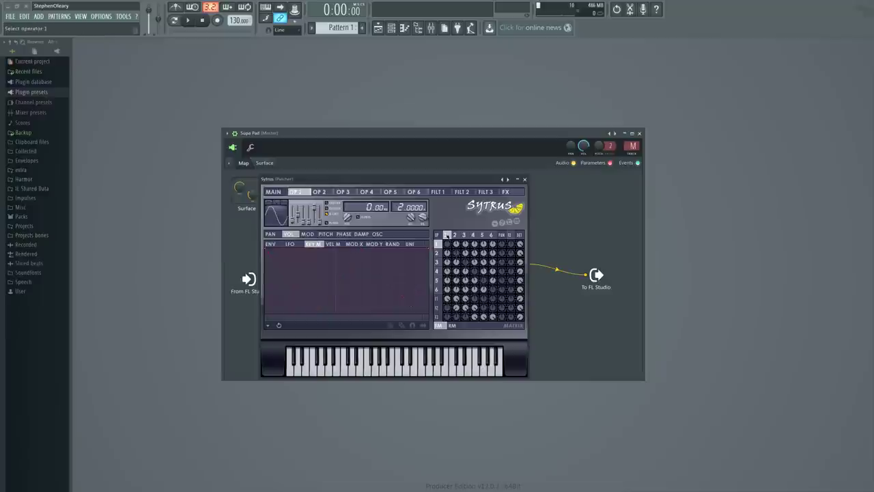
click(455, 234)
click(463, 235)
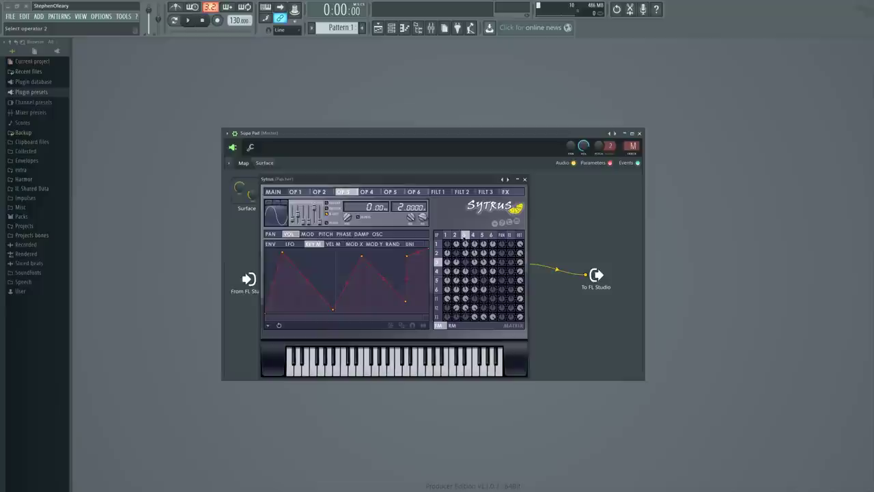
click(473, 235)
click(482, 235)
click(490, 235)
click(481, 235)
click(472, 235)
click(464, 235)
click(455, 235)
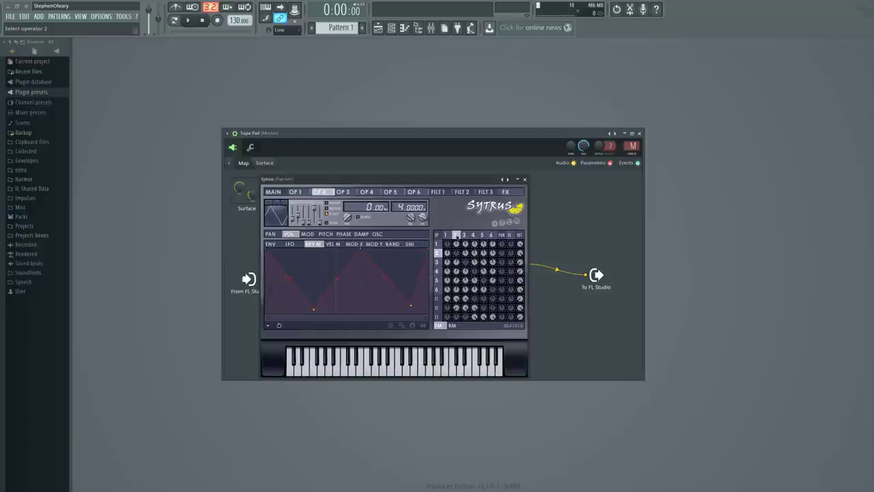
Compare the volume key mapping of operators 1 and 2 with that of filters 1, 2 and 3
click(447, 235)
click(456, 235)
click(438, 307)
drag(440, 307, 440, 316)
click(438, 307)
click(437, 299)
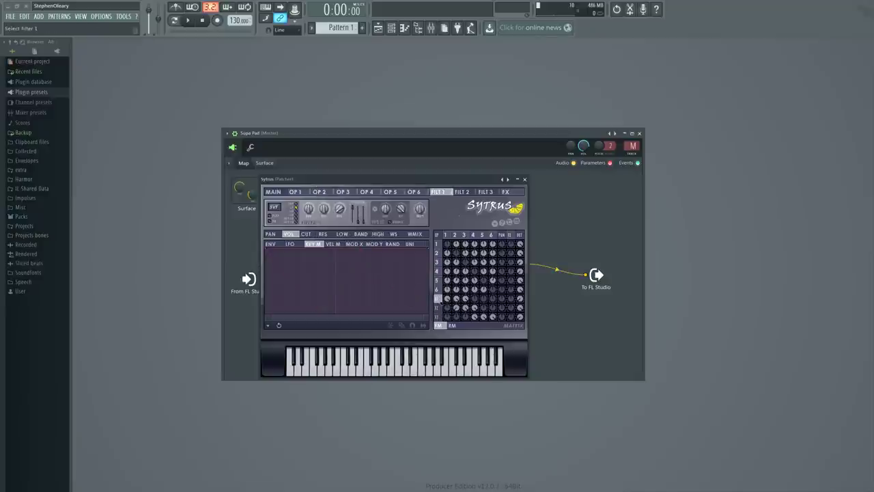
click(437, 307)
click(438, 316)
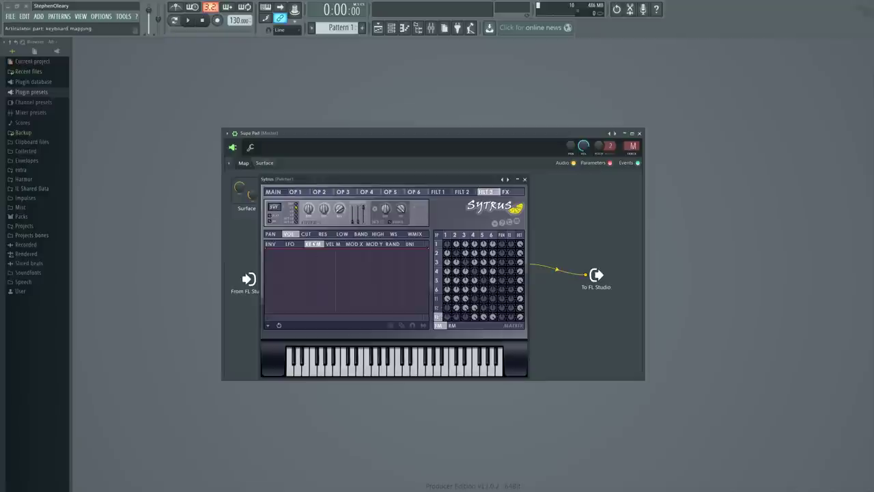
Examine the cutoff LFO and cutoff key mapping across the three filters, ending on filter 1
click(306, 233)
click(295, 244)
click(438, 299)
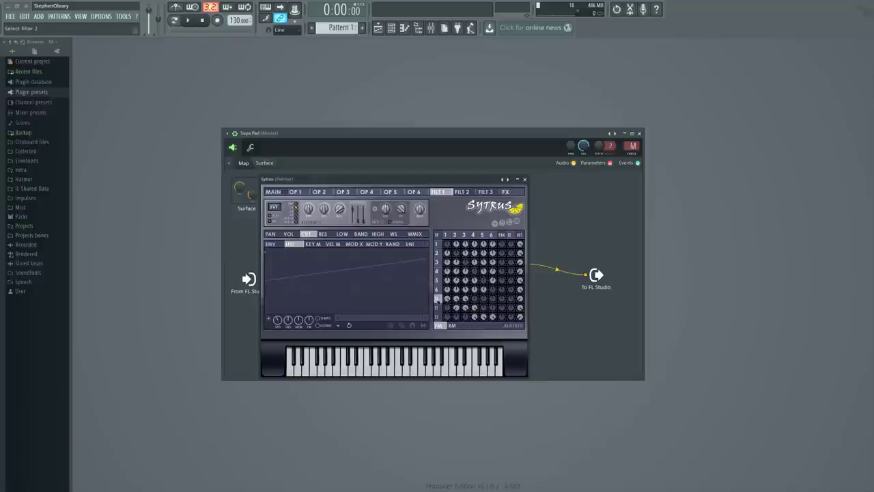
click(438, 308)
click(313, 244)
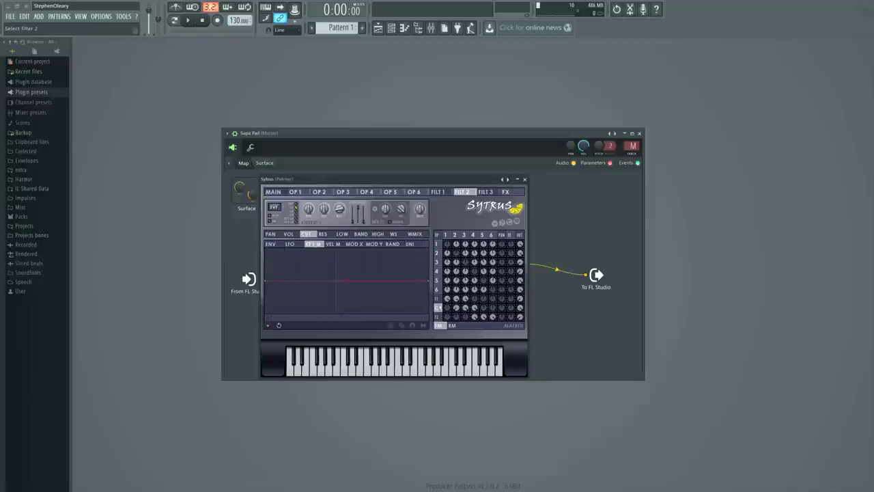
click(438, 298)
click(438, 316)
click(438, 299)
Examine filter 1's cutoff velocity mapping, modulation X, LFO and envelope, comparing the cutoff envelope with filter 3's
click(333, 243)
click(354, 243)
click(293, 244)
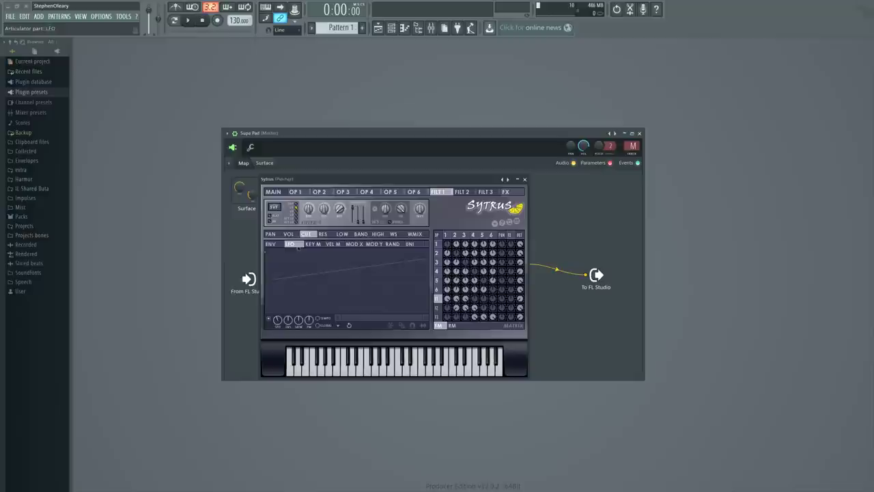
click(273, 244)
click(438, 316)
click(438, 298)
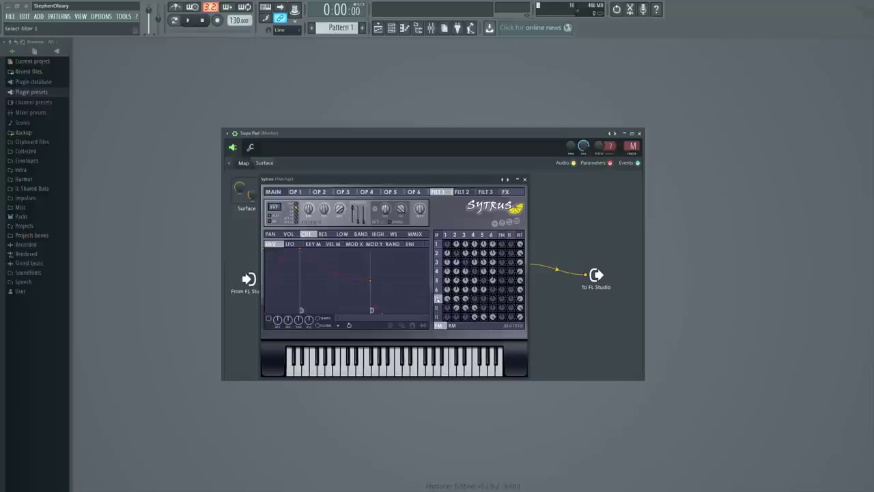
Review the modulation envelopes of the operators from operator 5 down to operator 1
click(438, 280)
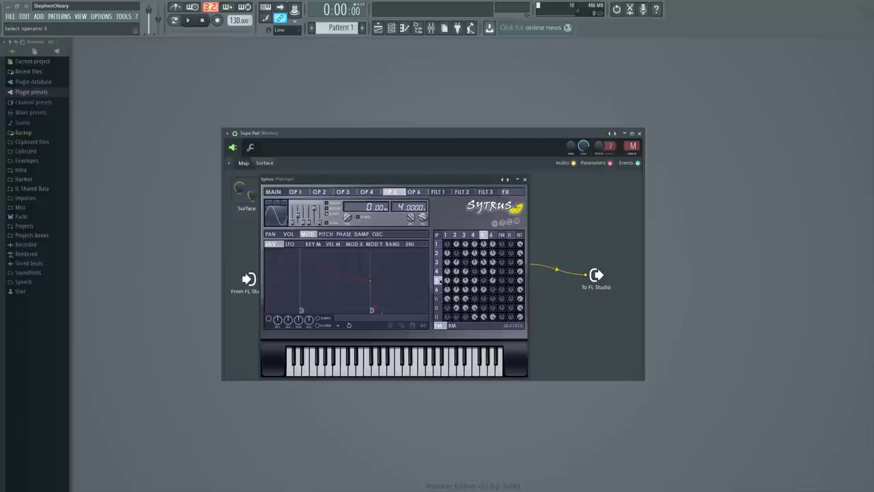
click(438, 271)
click(438, 261)
click(437, 252)
click(438, 243)
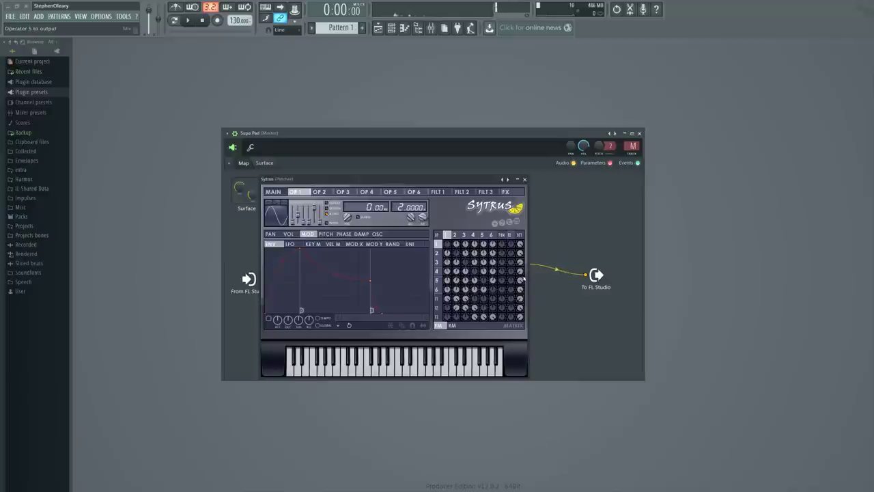
Compare the volume envelopes of operators 3, 5 and 4, ending on operator 2
click(464, 234)
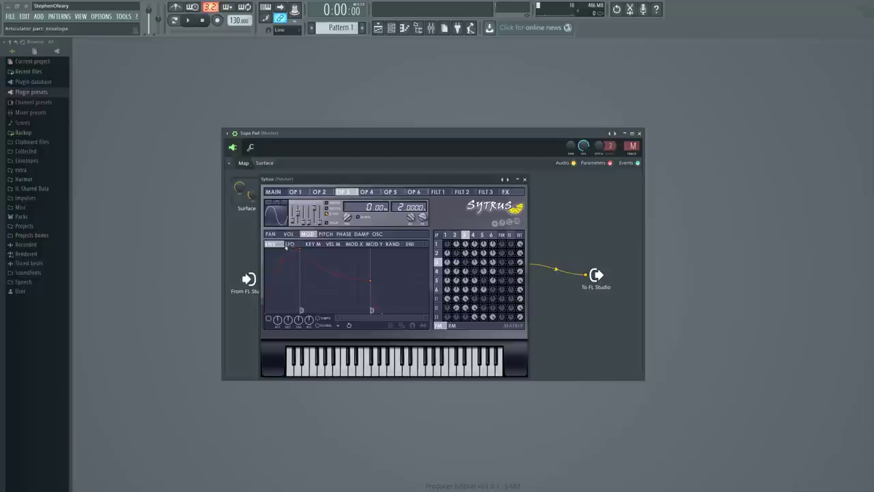
click(288, 233)
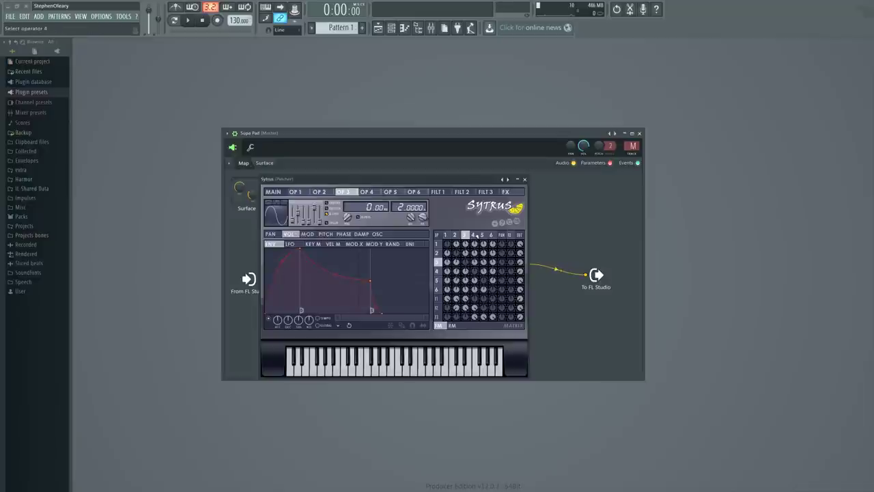
click(483, 234)
click(473, 234)
click(464, 234)
click(455, 234)
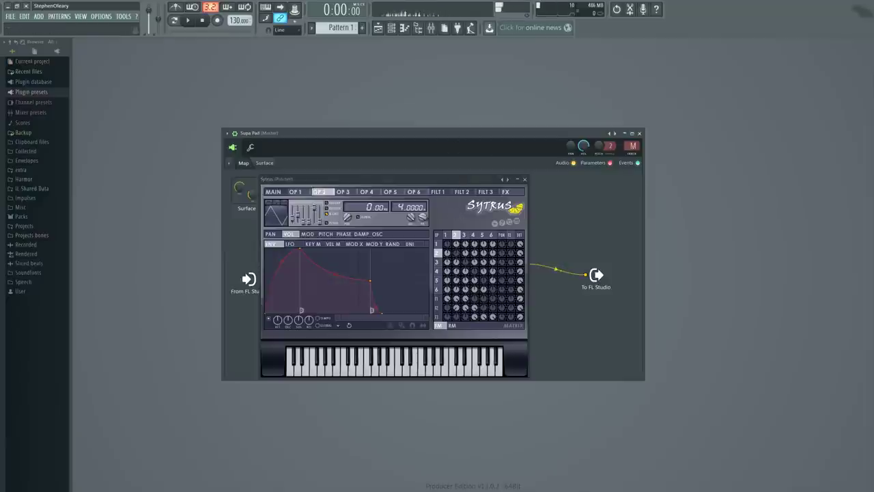
Close the Sytrus editor and move the EQs after ValhallaRoom and ValhallaShimmer farther apart in the Patcher map
click(524, 178)
drag(463, 224, 476, 214)
drag(443, 306, 468, 323)
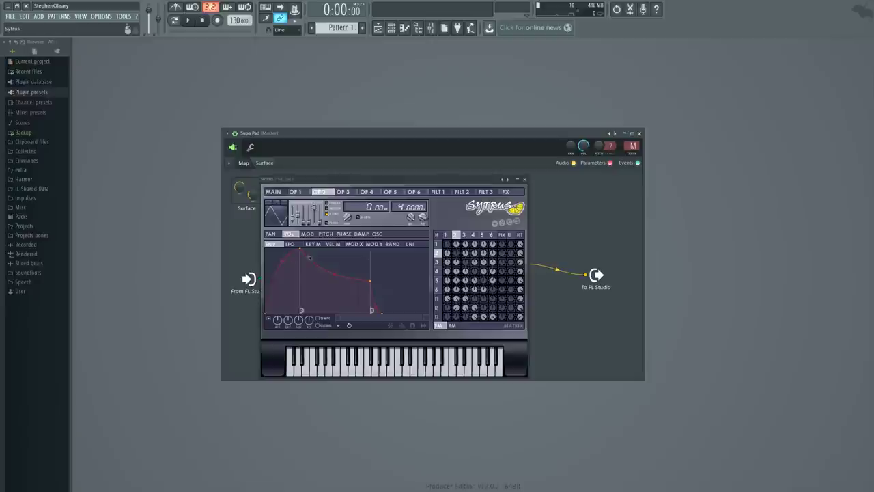
click(524, 179)
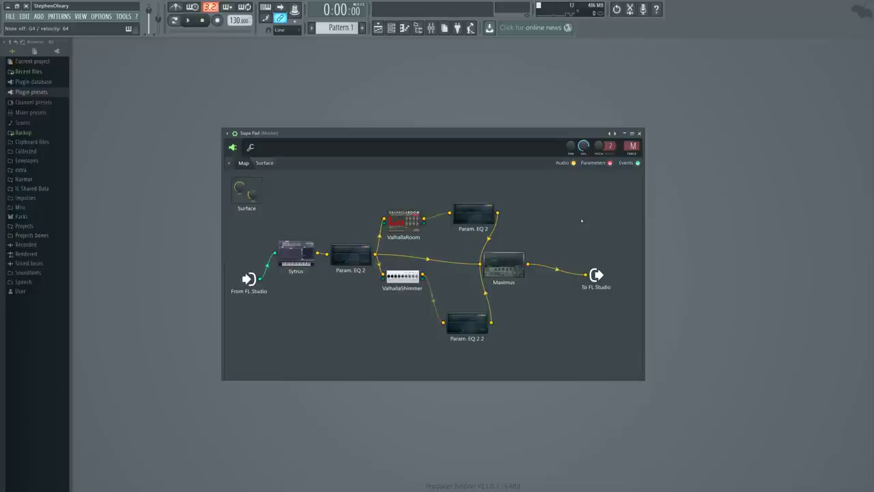
Move the Maximus node closer to the To FL Studio output and inspect its master band settings
drag(504, 265, 525, 263)
click(526, 264)
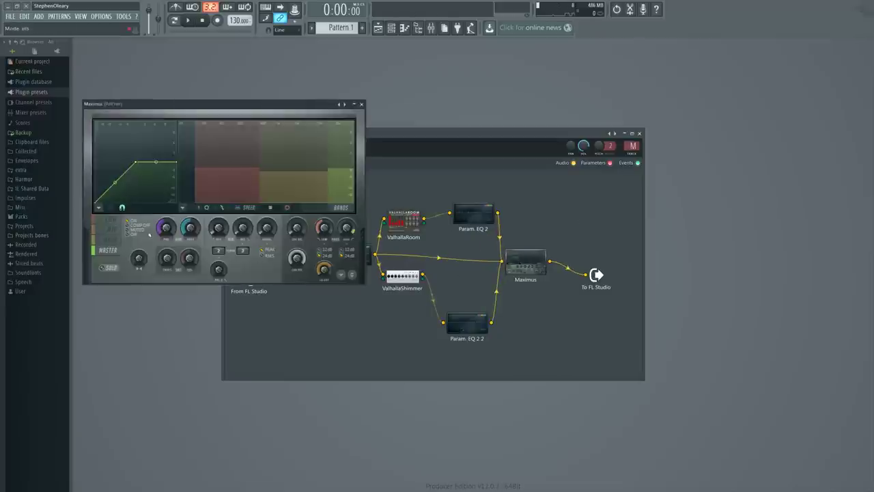
click(107, 250)
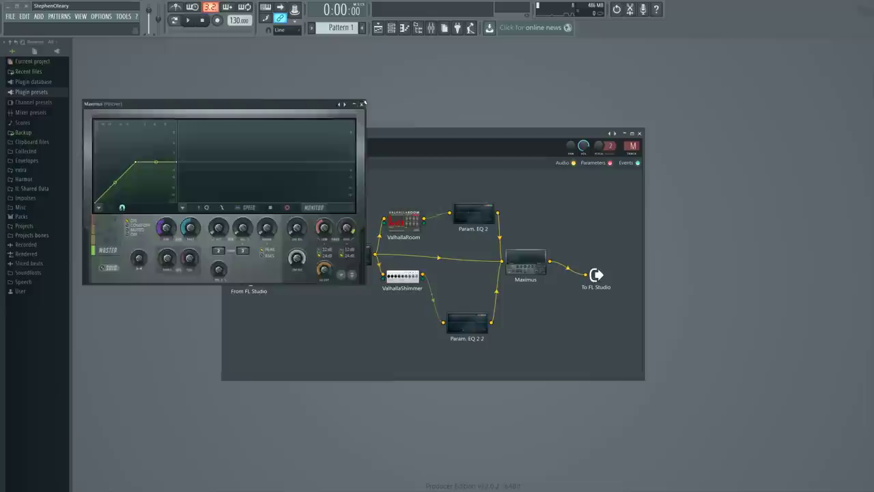
click(362, 104)
Inspect the Param. EQ 2 2 curve and move ValhallaRoom, its EQ and ValhallaShimmer away from the direct connection
click(465, 319)
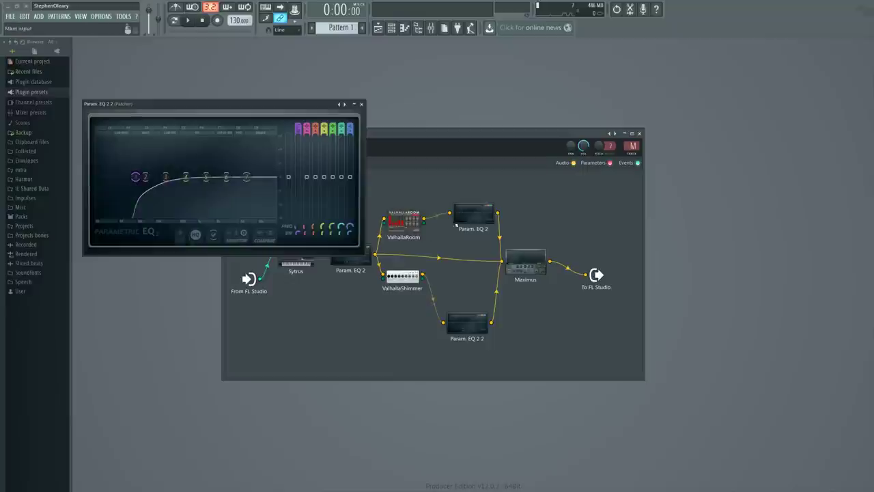
drag(456, 224, 464, 212)
click(361, 104)
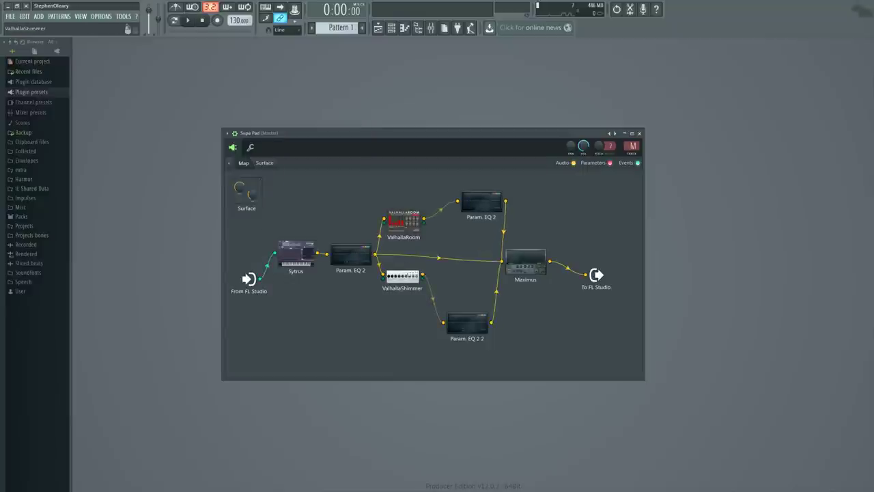
drag(408, 276, 414, 287)
drag(407, 220, 410, 211)
Inspect the early and late reverb settings of ValhallaRoom
double_click(410, 210)
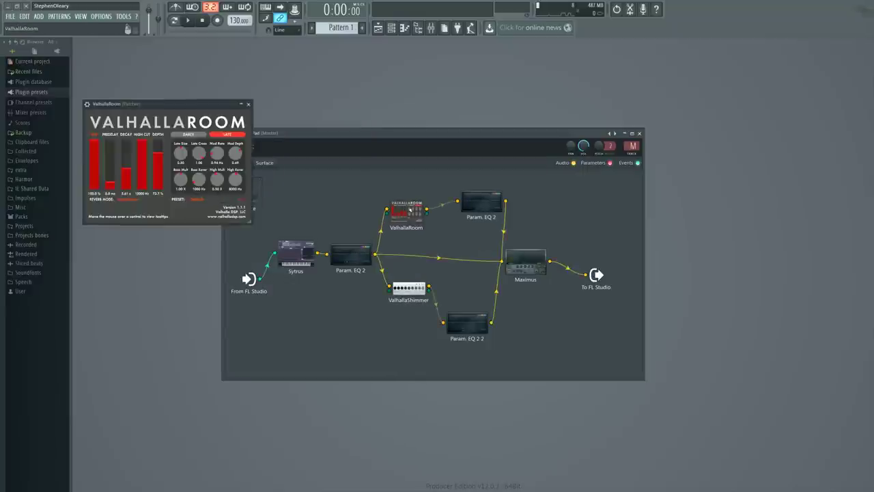
drag(196, 104, 274, 165)
click(267, 196)
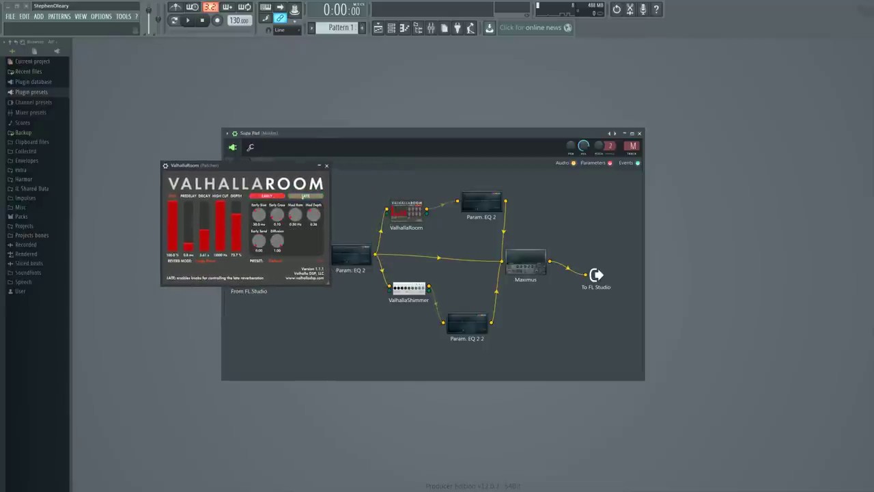
click(302, 196)
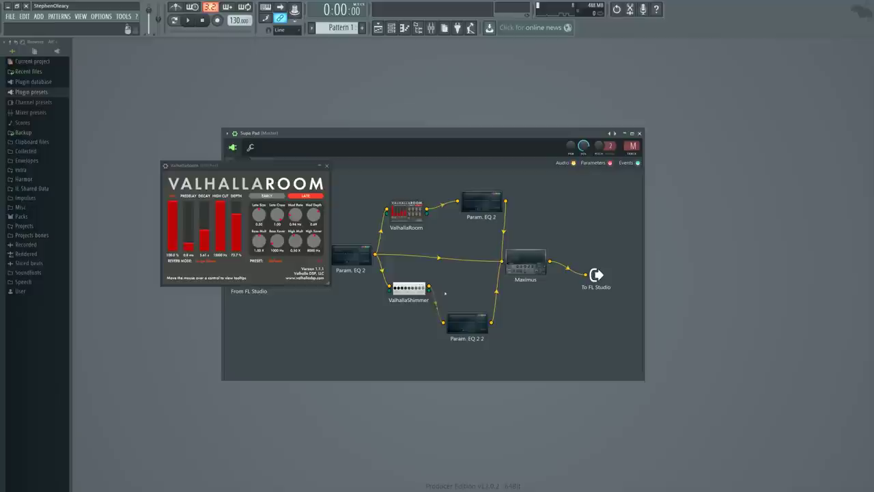
Mute the direct connection from the first EQ to Maximus and move the two reverb-branch EQs farther toward the output
right_click(456, 267)
click(445, 258)
right_click(442, 255)
click(439, 256)
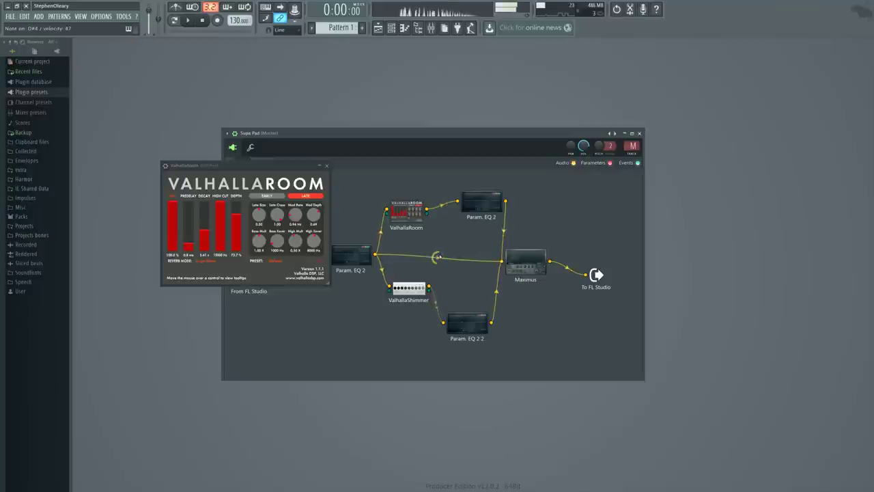
drag(487, 206, 515, 201)
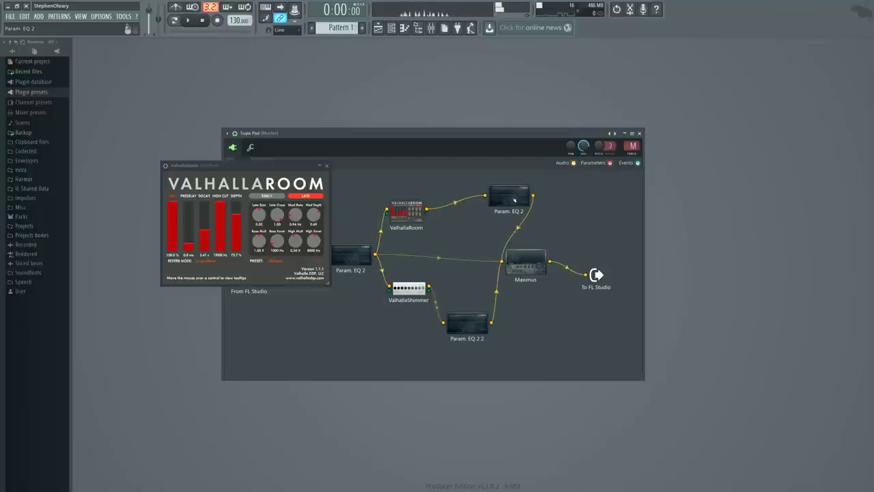
drag(466, 332, 503, 333)
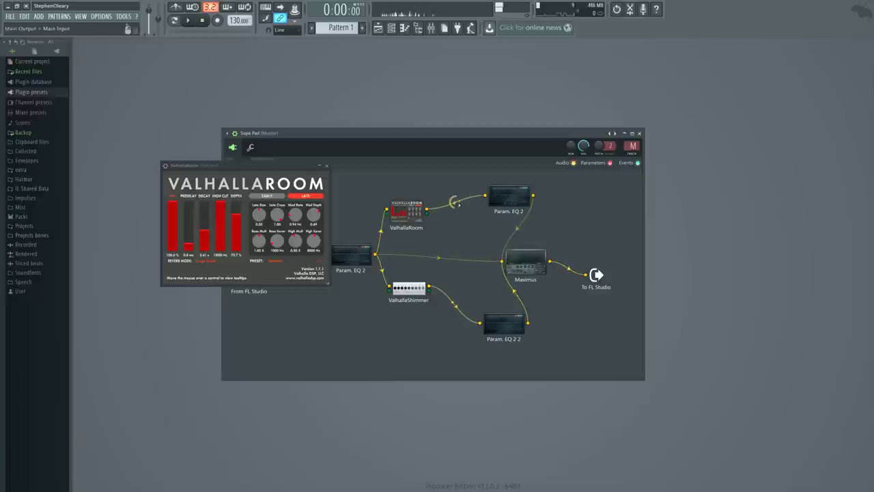
Inspect ValhallaShimmer with its editor placed below the Sytrus chain, and play a note to audition the reverb
click(407, 293)
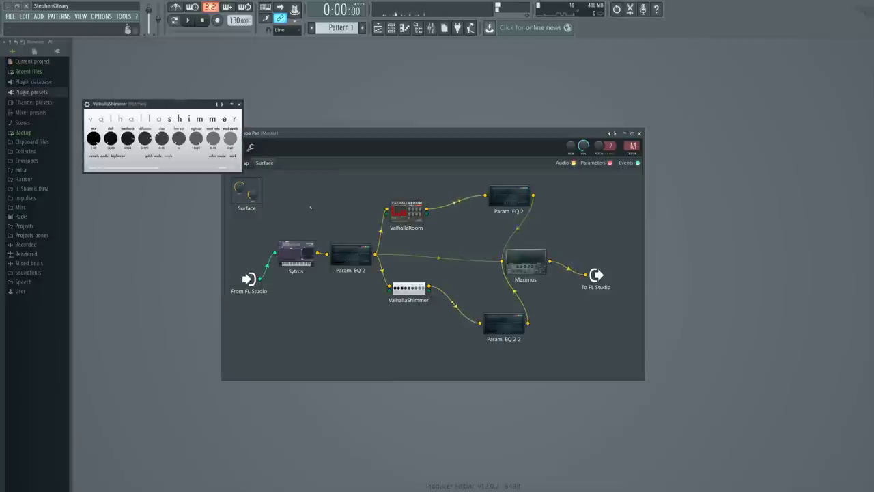
drag(190, 106, 344, 307)
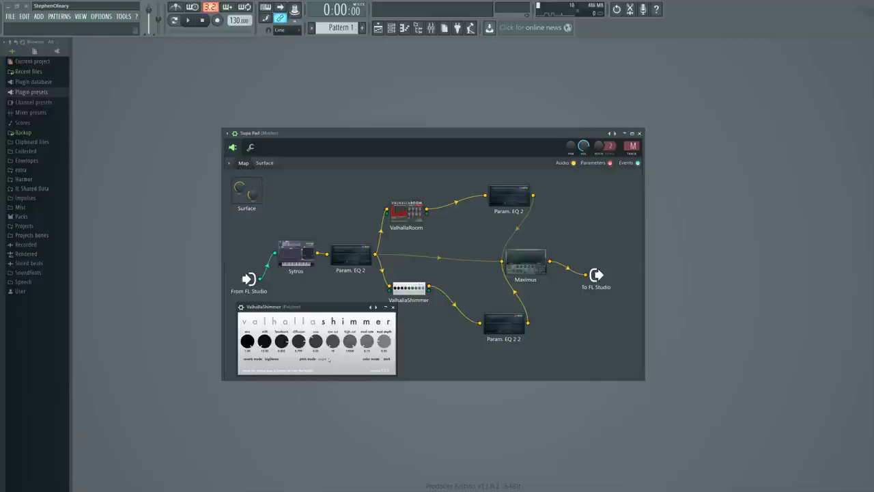
key(q)
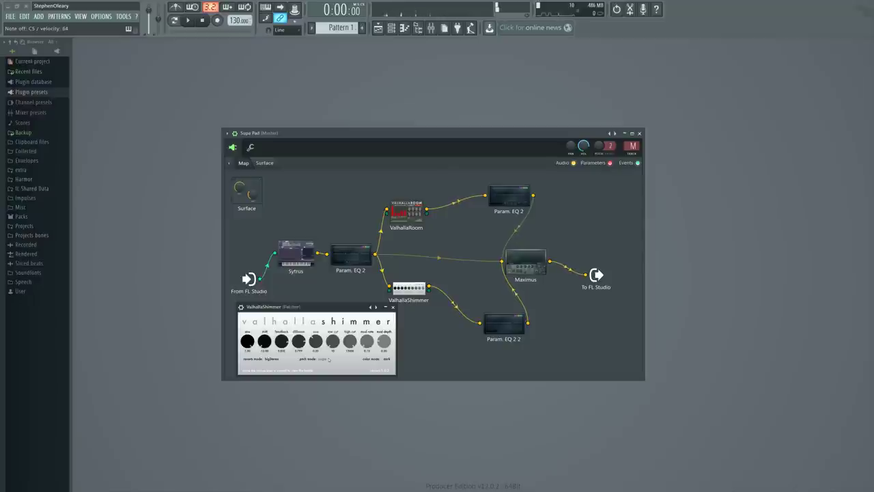
Adjust ValhallaShimmer's feedback and unmute the direct connection from the first EQ to Maximus
drag(281, 341, 281, 368)
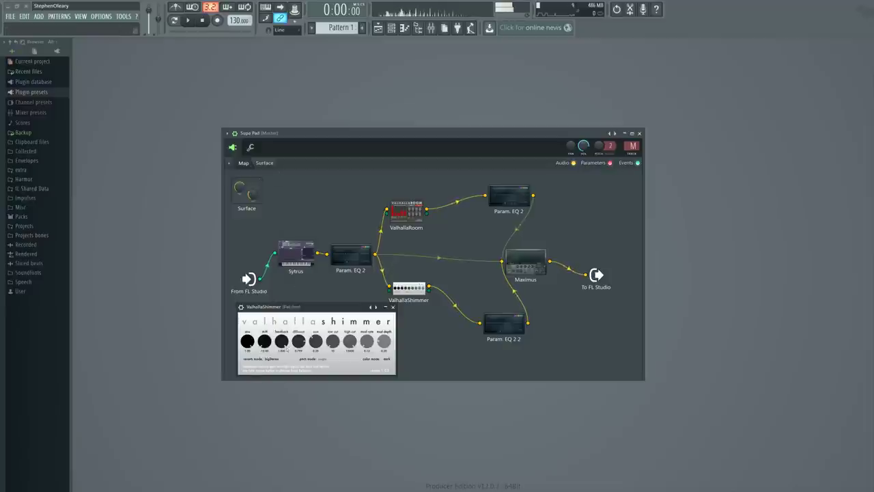
mouse_move(282, 340)
mouse_down()
mouse_move(286, 361)
mouse_move(287, 340)
mouse_move(286, 350)
mouse_up()
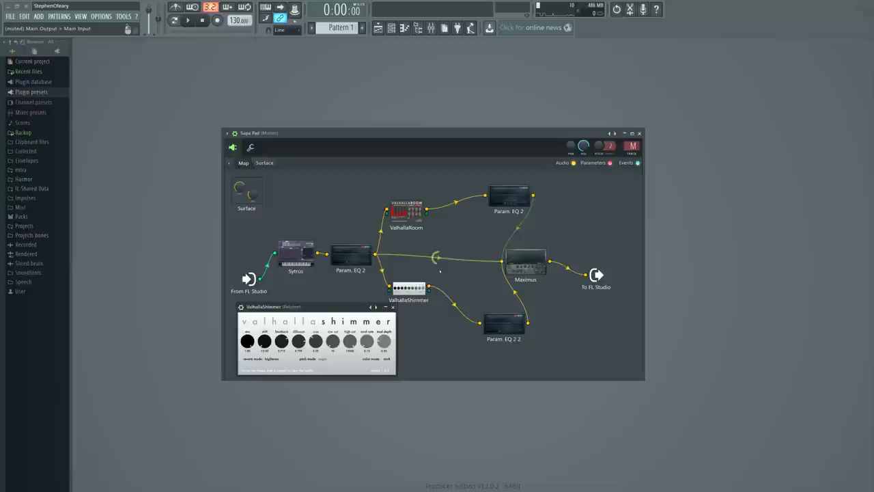
click(577, 337)
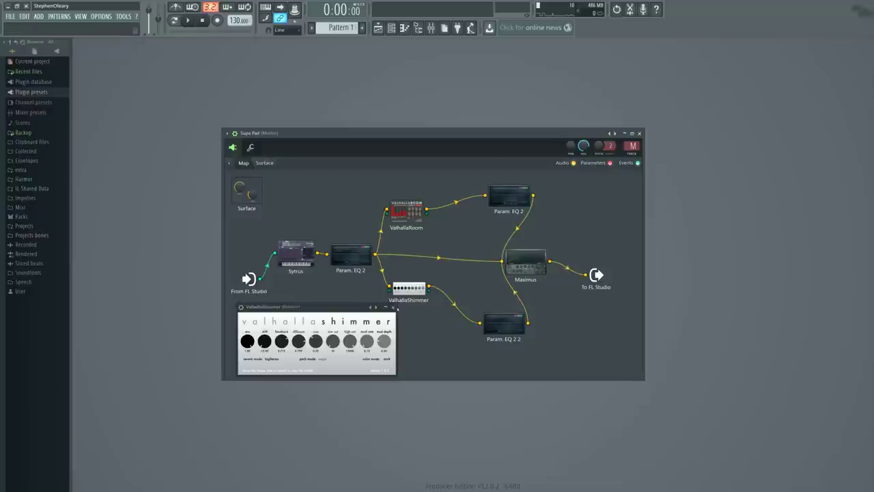
click(393, 307)
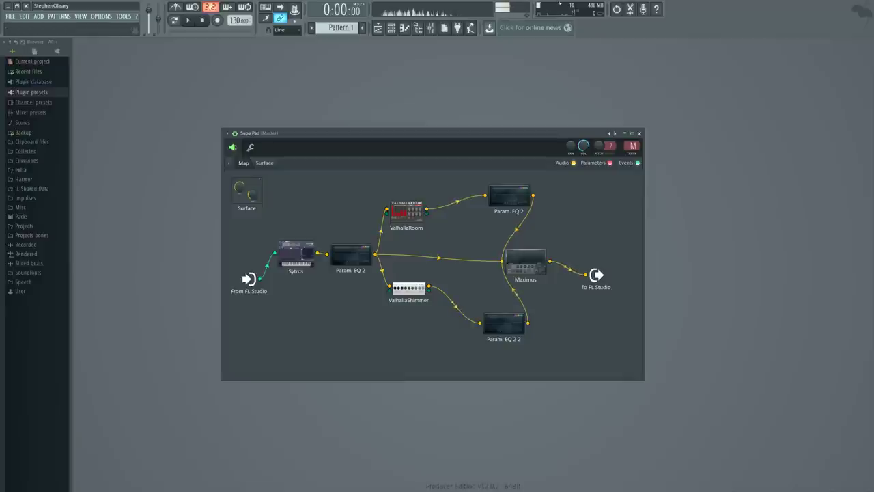
Reopen Sytrus and review filters 2 and 3 and the oscillator settings of operators 1 to 4
double_click(296, 253)
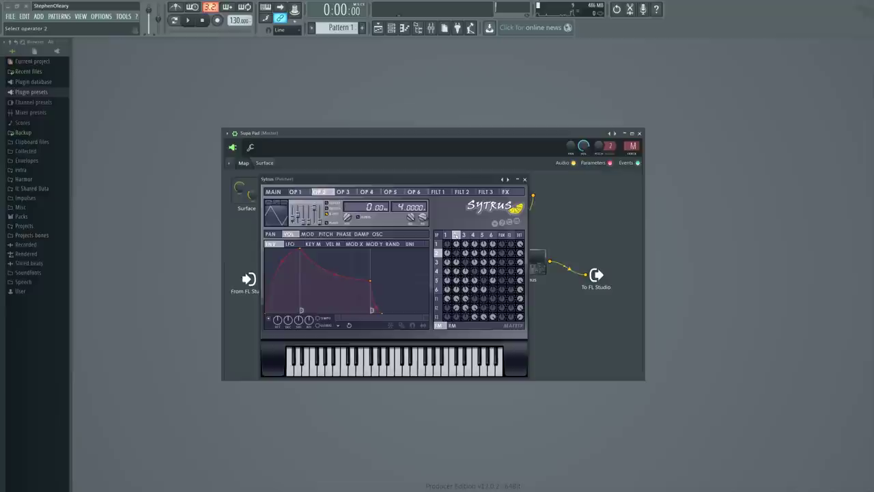
click(438, 307)
click(438, 316)
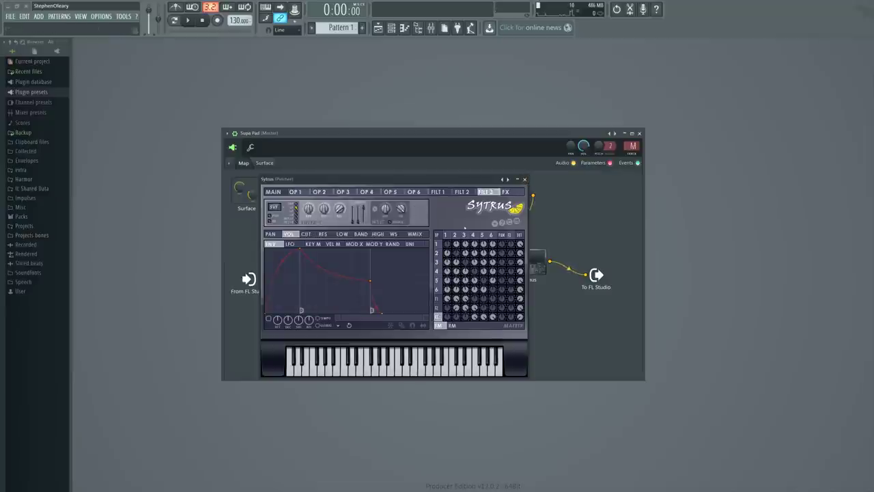
mouse_move(446, 235)
mouse_down()
mouse_move(485, 236)
mouse_move(445, 234)
mouse_up()
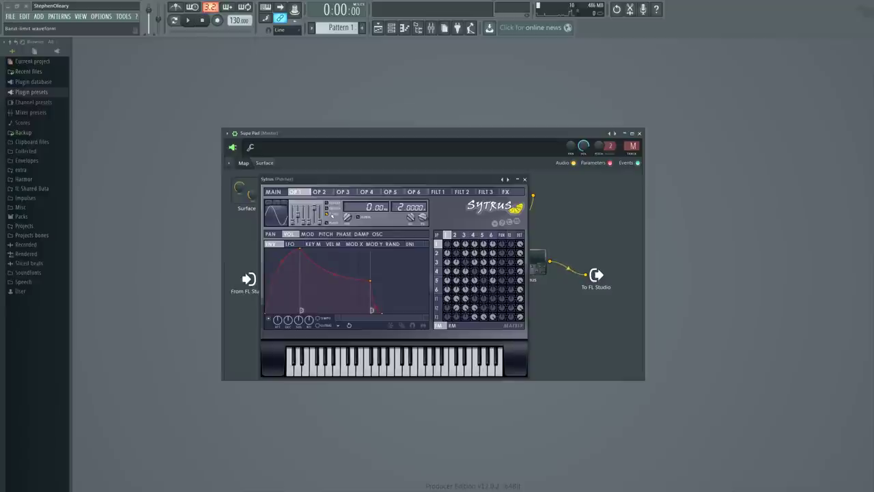
click(456, 235)
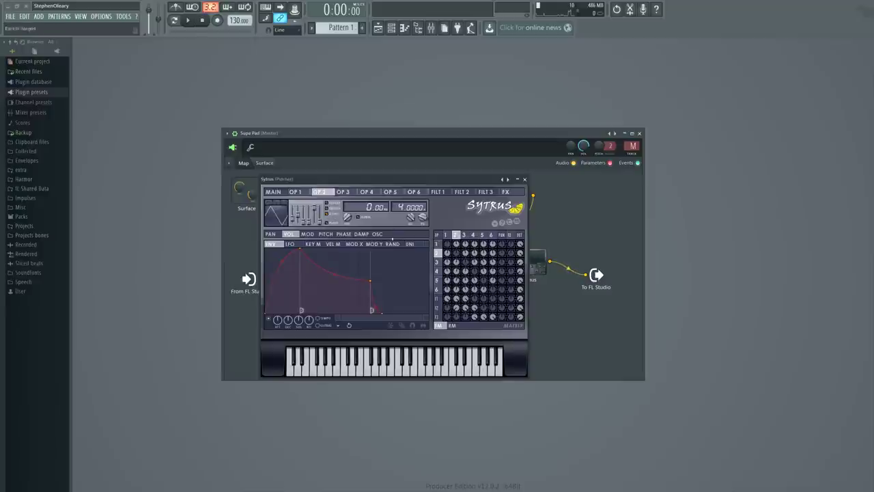
click(464, 234)
click(474, 235)
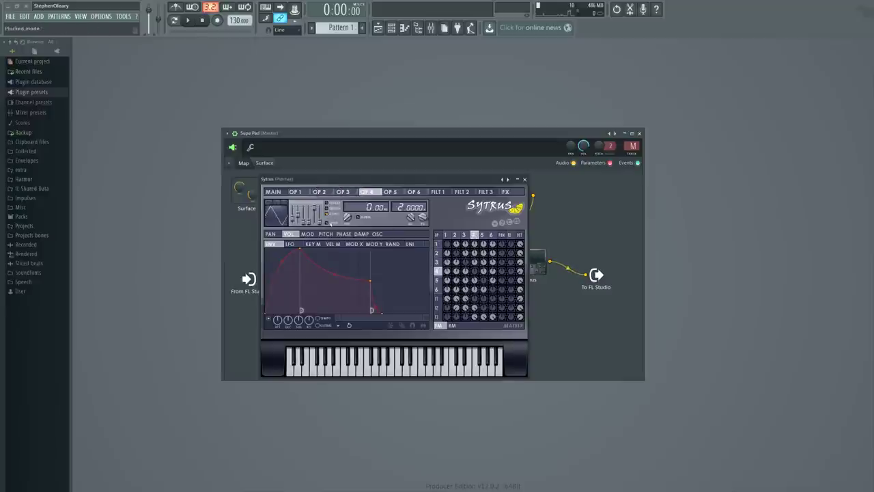
Review the settings of operators 6 and 1 in Sytrus and return to its main page
scroll(292, 220, down, 1)
click(414, 192)
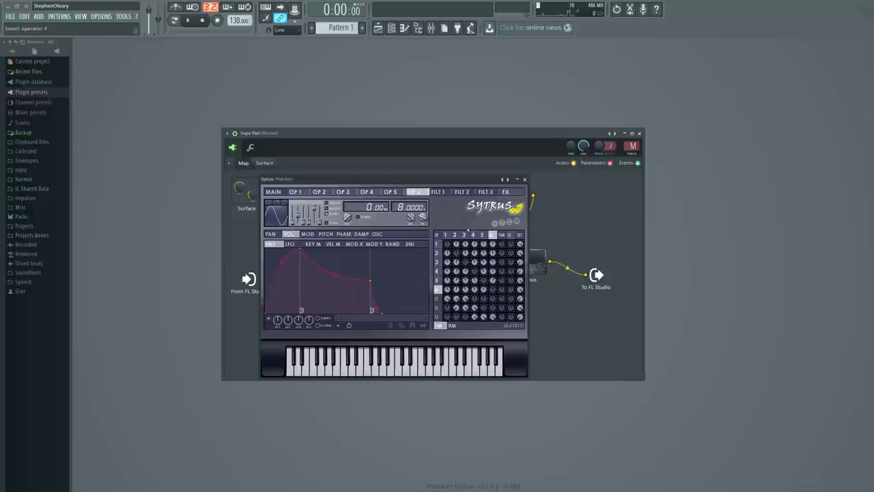
click(295, 192)
click(273, 192)
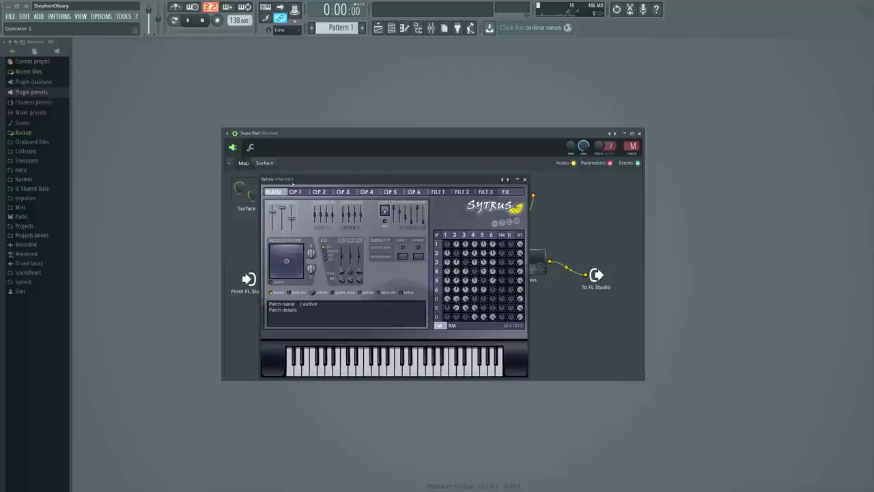
Go through Sytrus operators 1 to 6 in order to compare their waveforms and frequency ratios
click(295, 192)
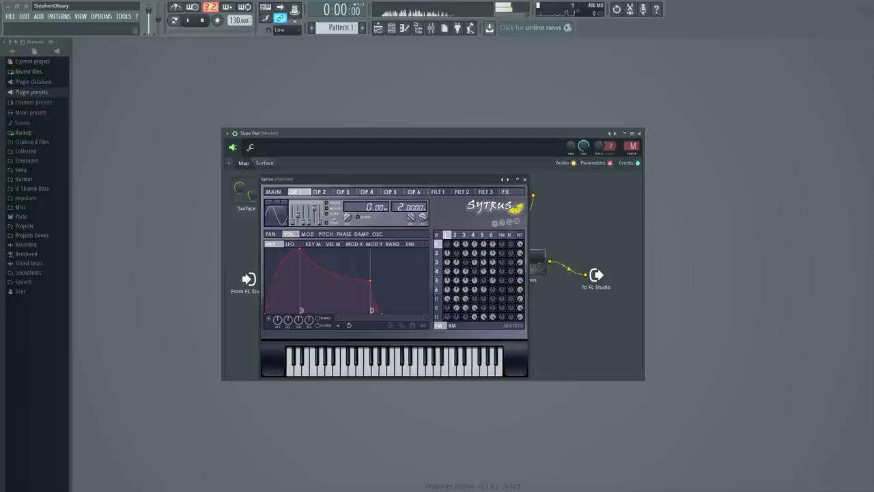
click(454, 235)
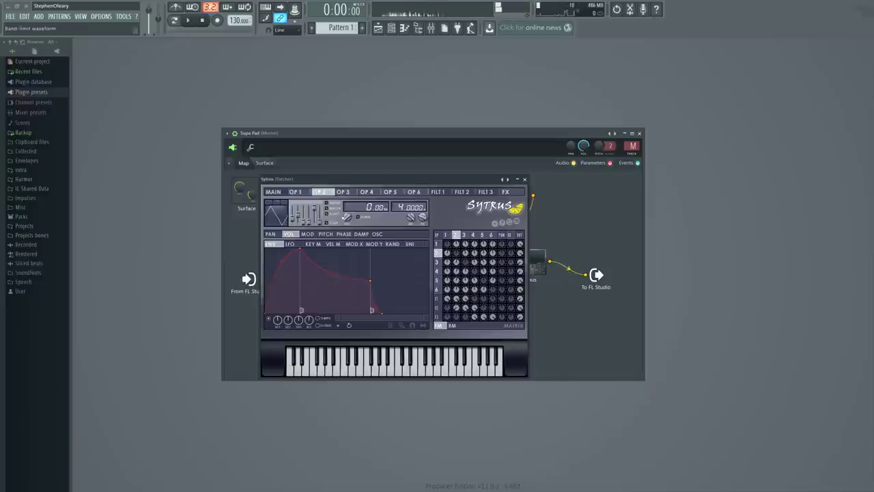
click(464, 235)
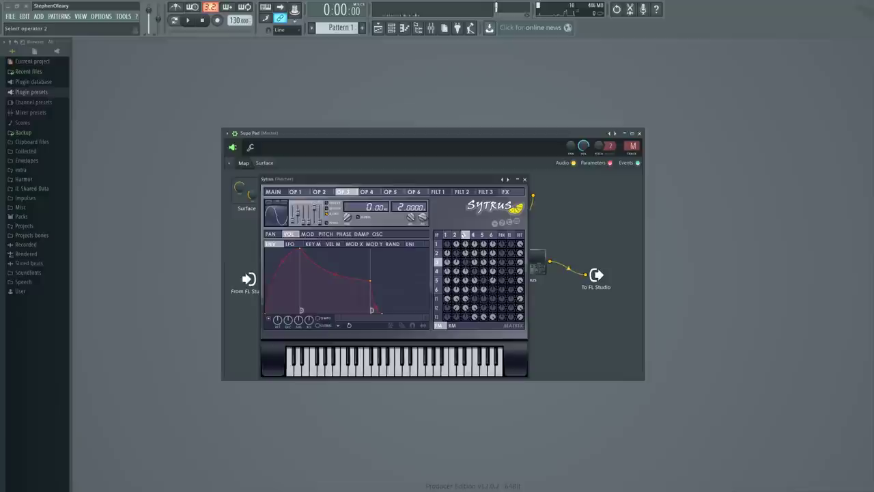
click(366, 191)
click(484, 234)
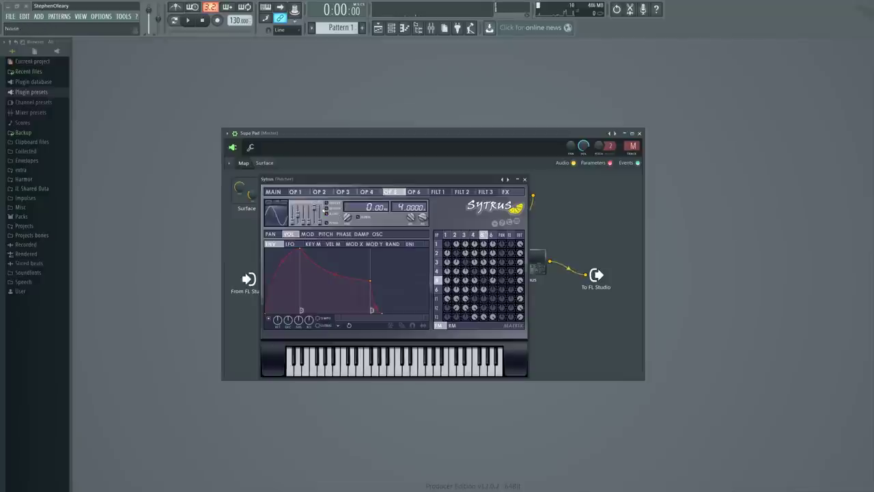
click(491, 234)
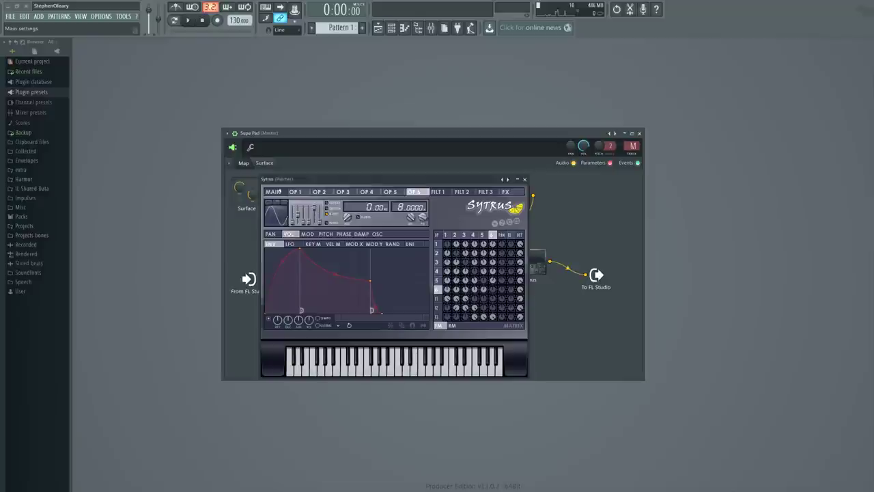
Try a different draft oversampling setting on Sytrus's main page with a played note, and restore the setting
click(284, 194)
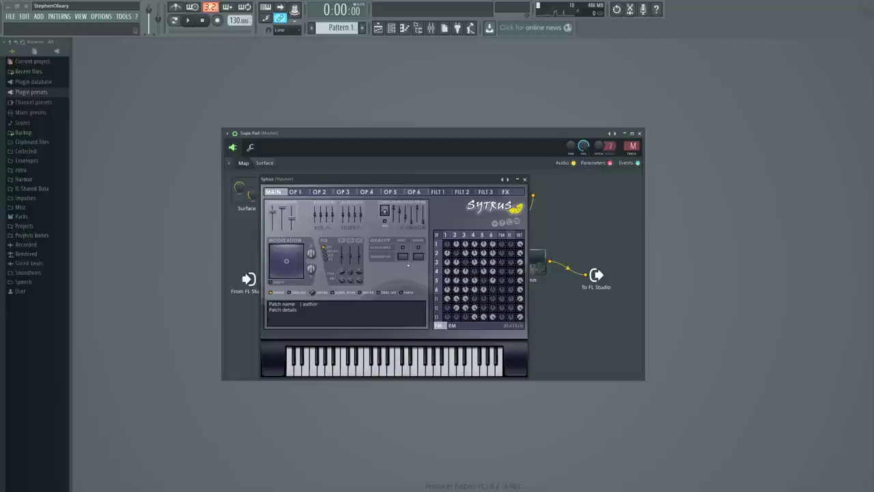
click(403, 257)
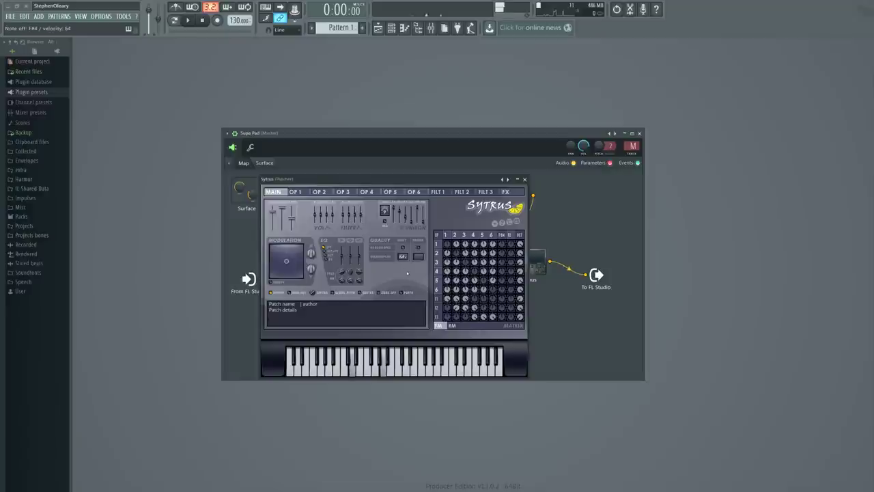
click(402, 257)
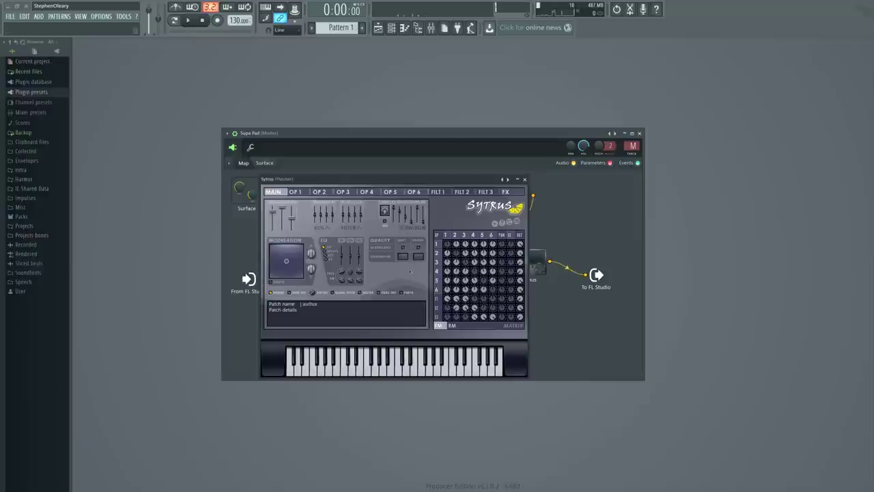
Examine operator 1's oscillator settings and Sytrus's main page, and close the Sytrus editor
mouse_move(445, 235)
mouse_down()
mouse_move(494, 236)
mouse_move(447, 236)
mouse_up()
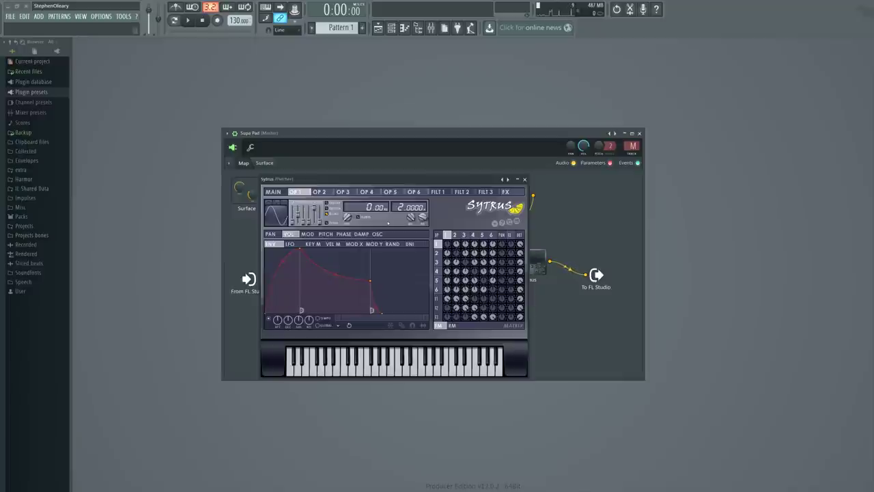
click(273, 191)
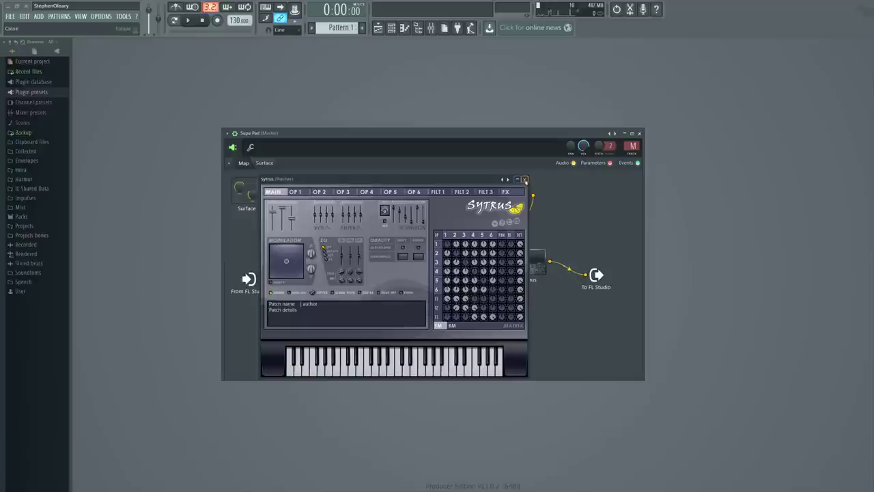
click(525, 179)
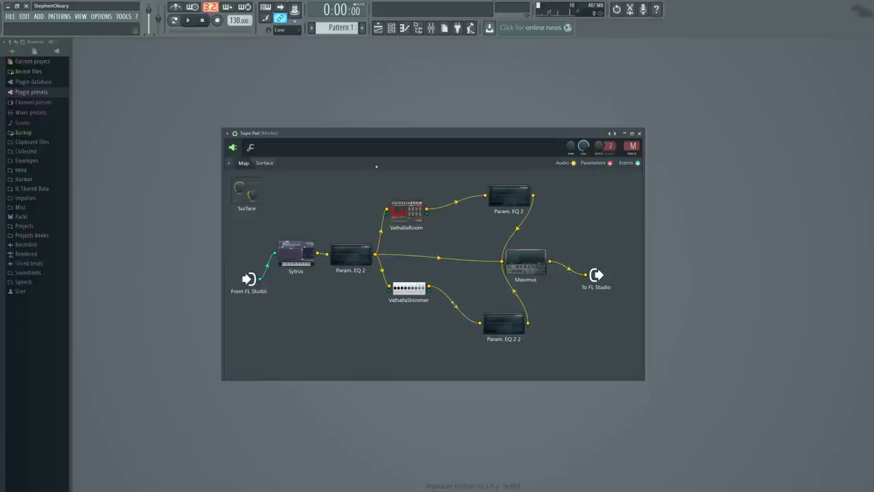
Reopen Sytrus to examine the unison order on its main page, audition a note and close the editor
click(295, 253)
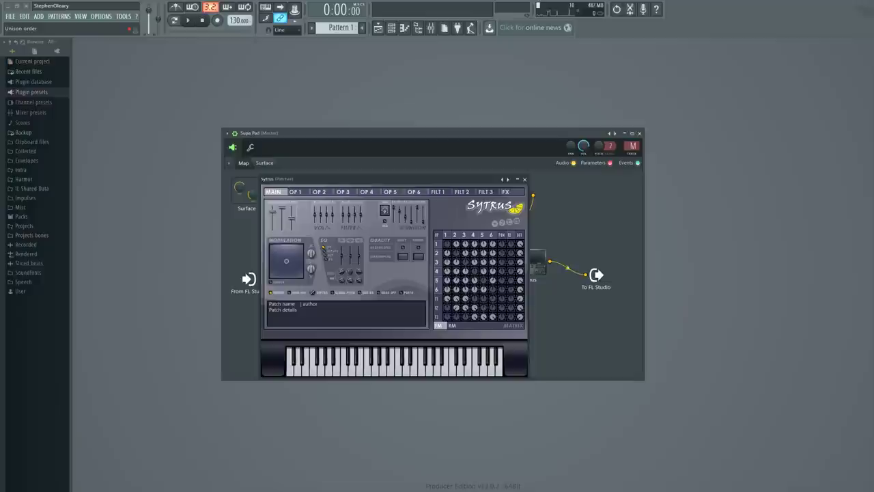
click(385, 211)
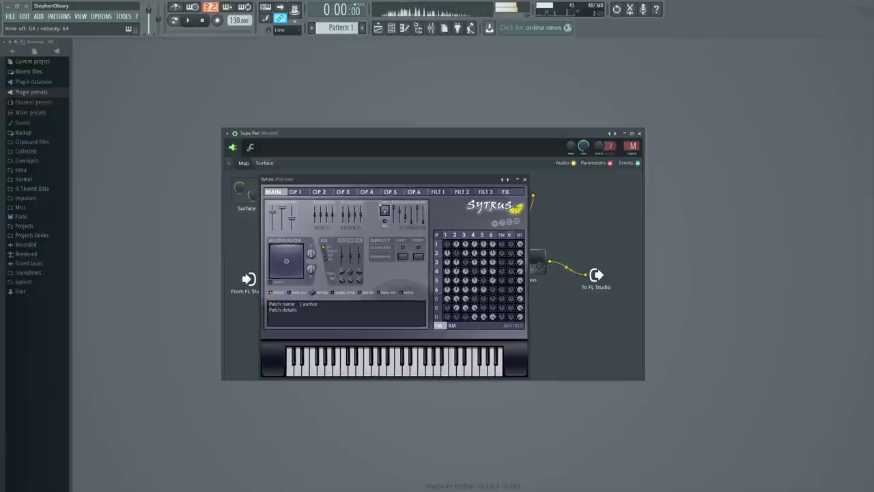
click(524, 179)
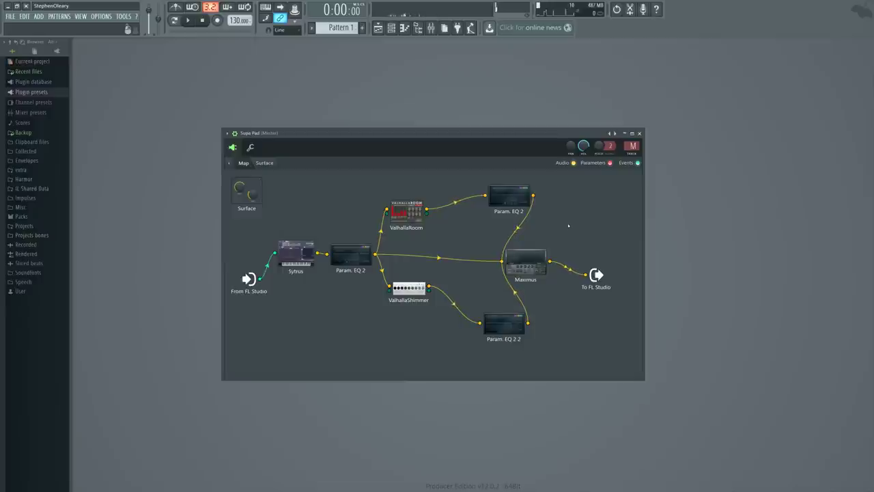
Recheck operator 1 in Sytrus and close its editor to return to the Supa Pad map in Patcher
double_click(307, 248)
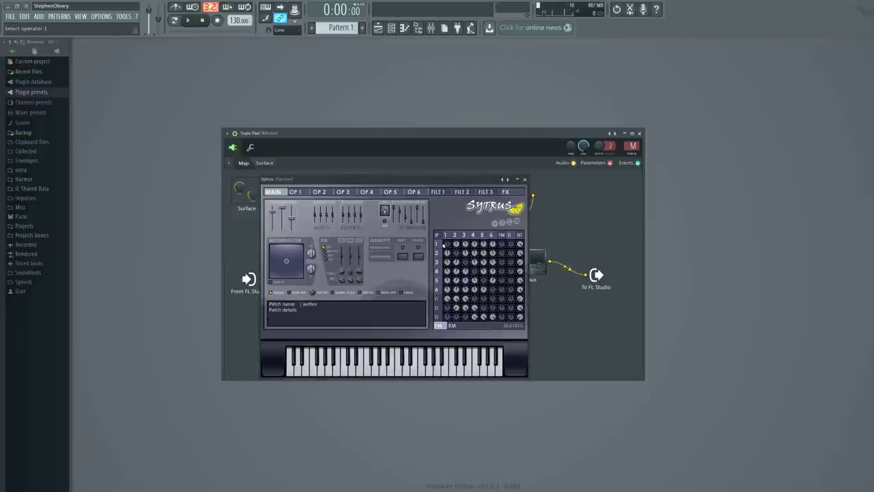
click(295, 192)
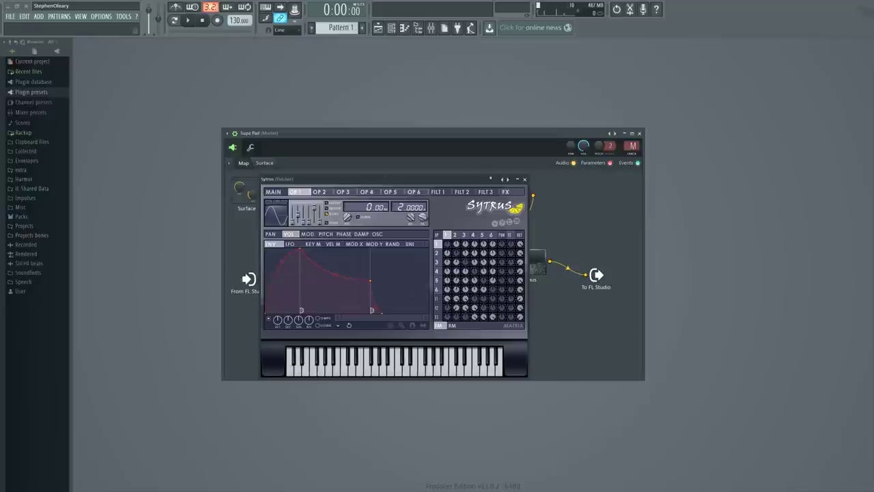
click(525, 179)
drag(478, 135, 473, 128)
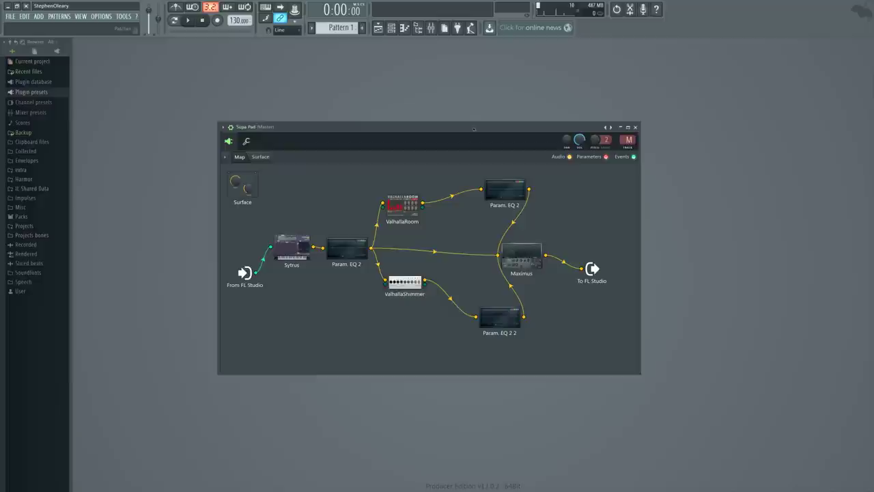